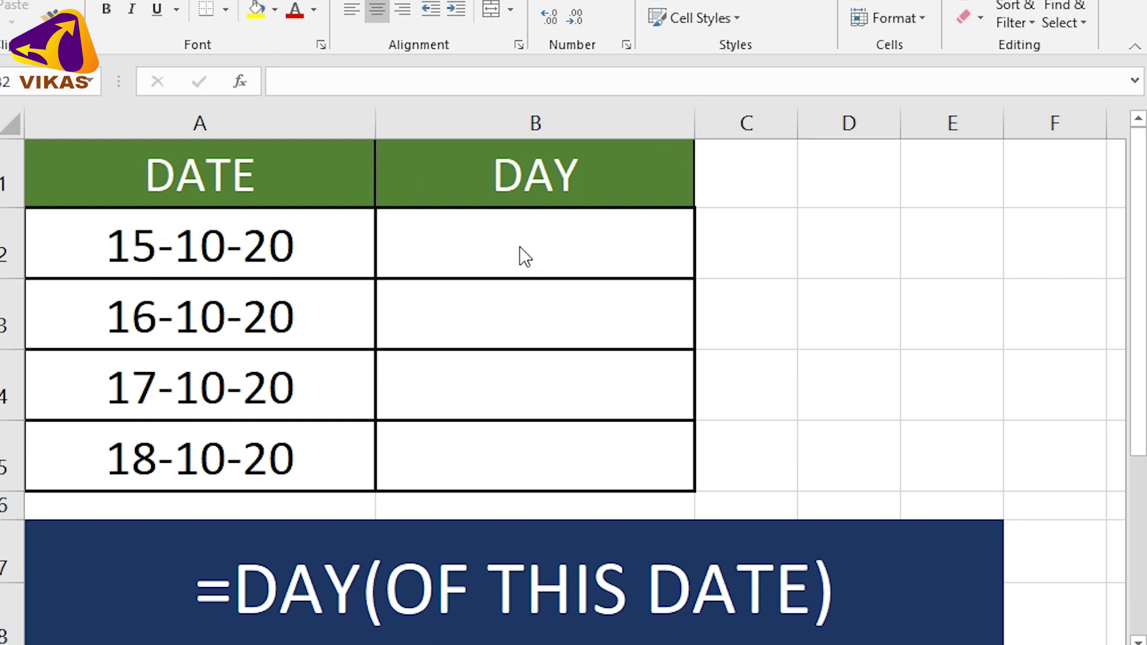
- Enter =DAY(A2) in cell B2 of the DAY column and fill the formula down through B5
key(shift+Down)
key(shift+Down)
key(shift+Down)
key(F2)
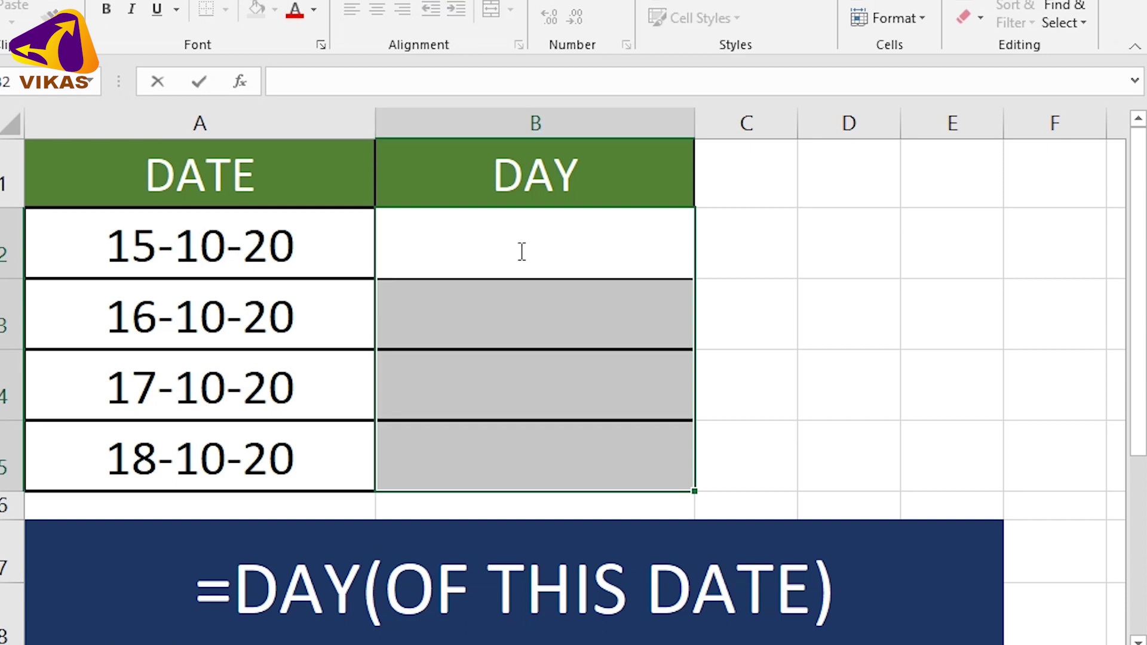
text(=)
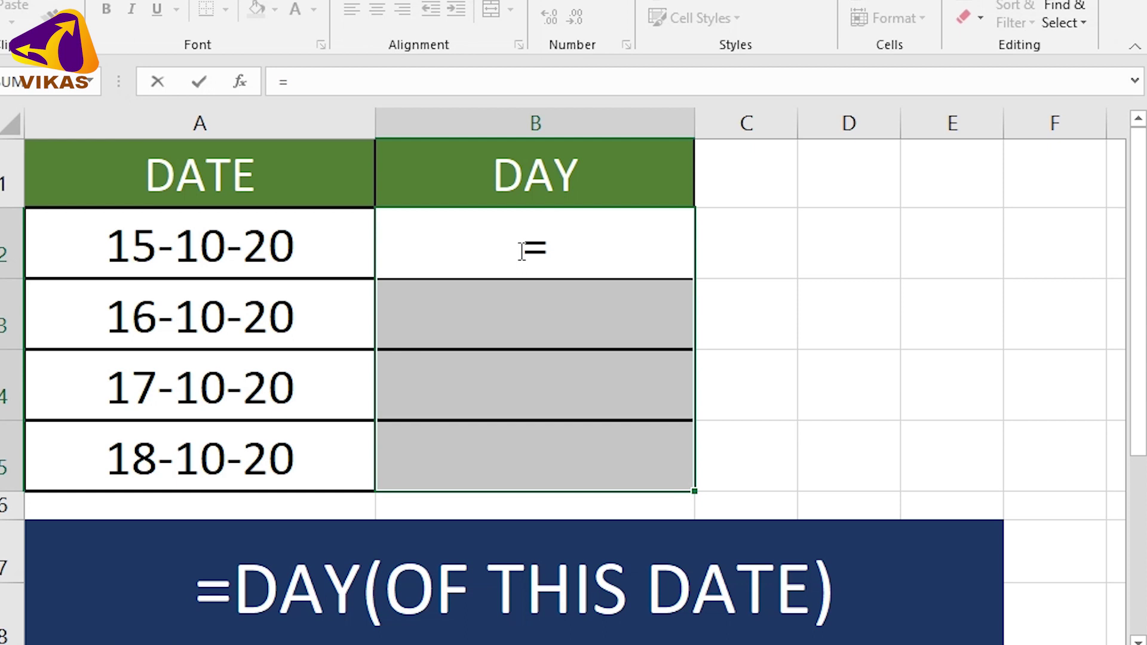
text(D)
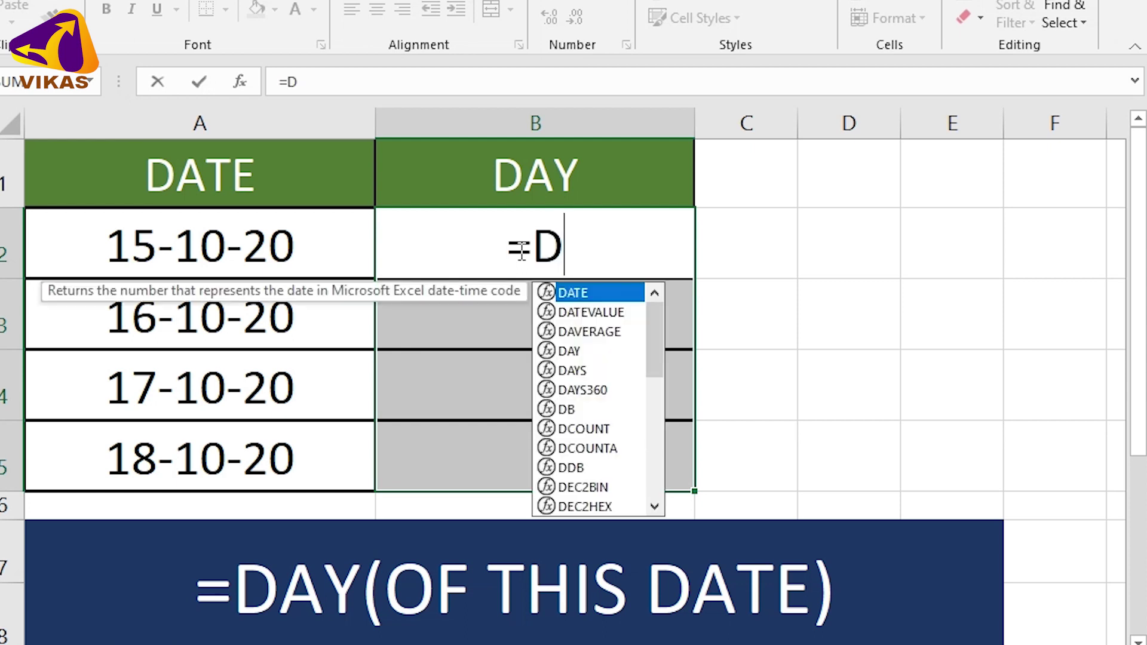
text(AY)
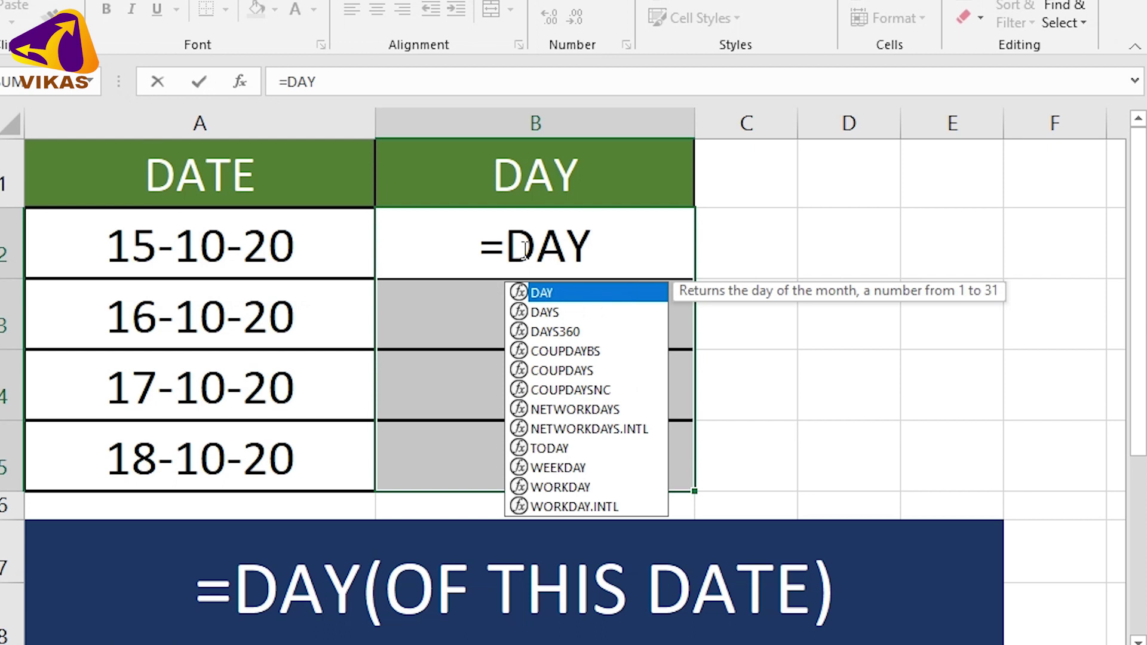
text(()
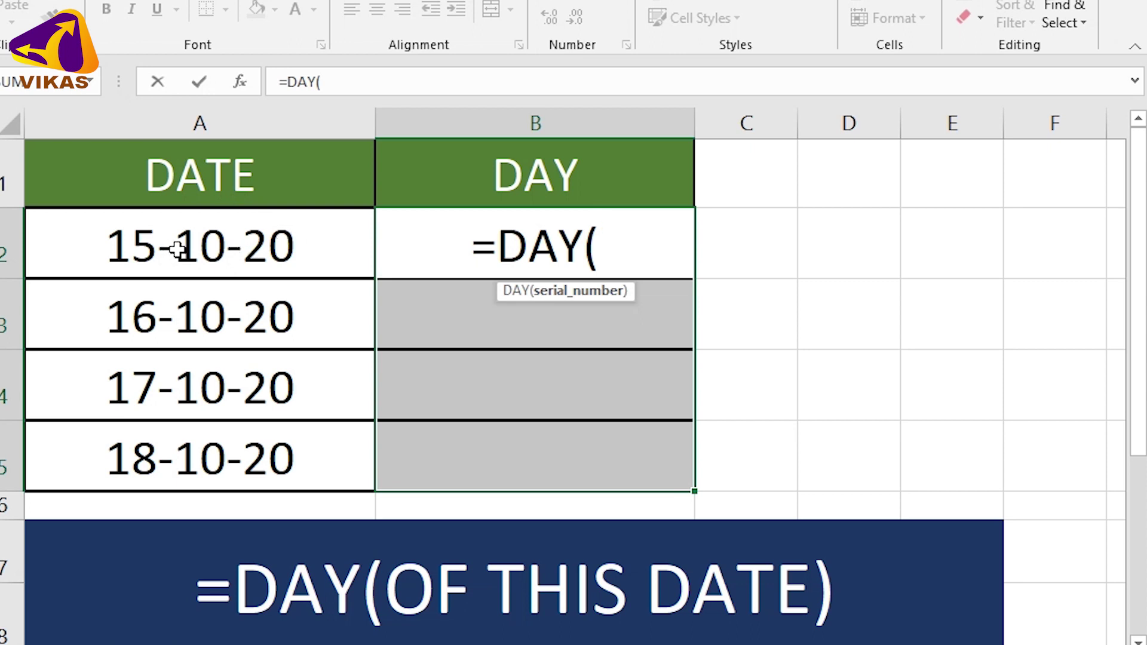
click(177, 250)
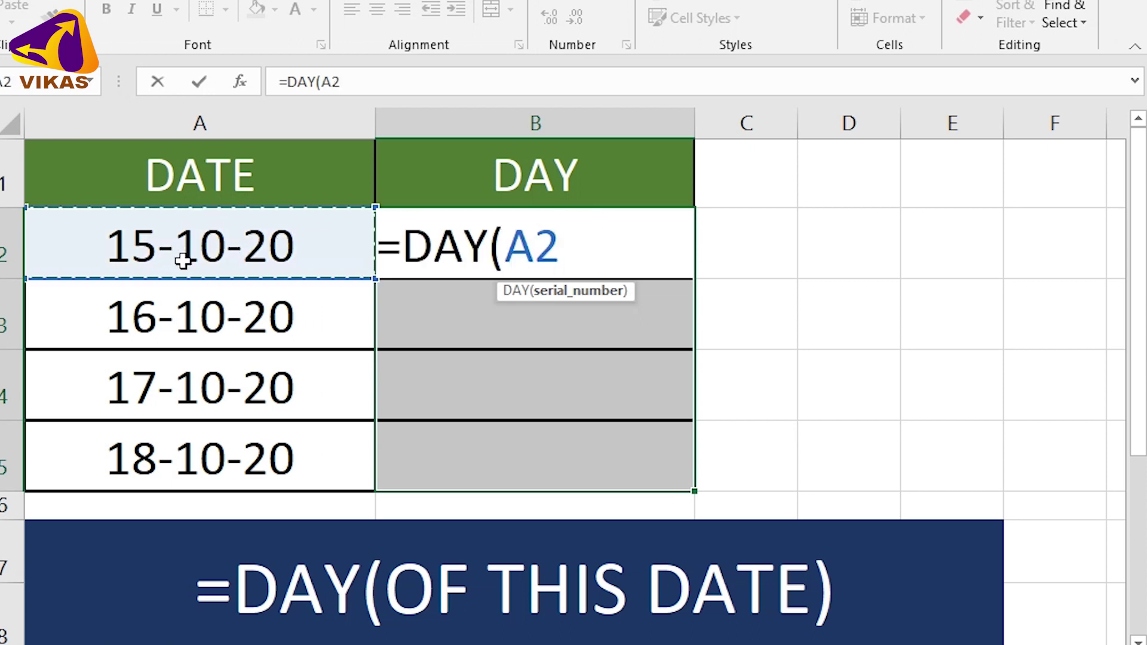
text())
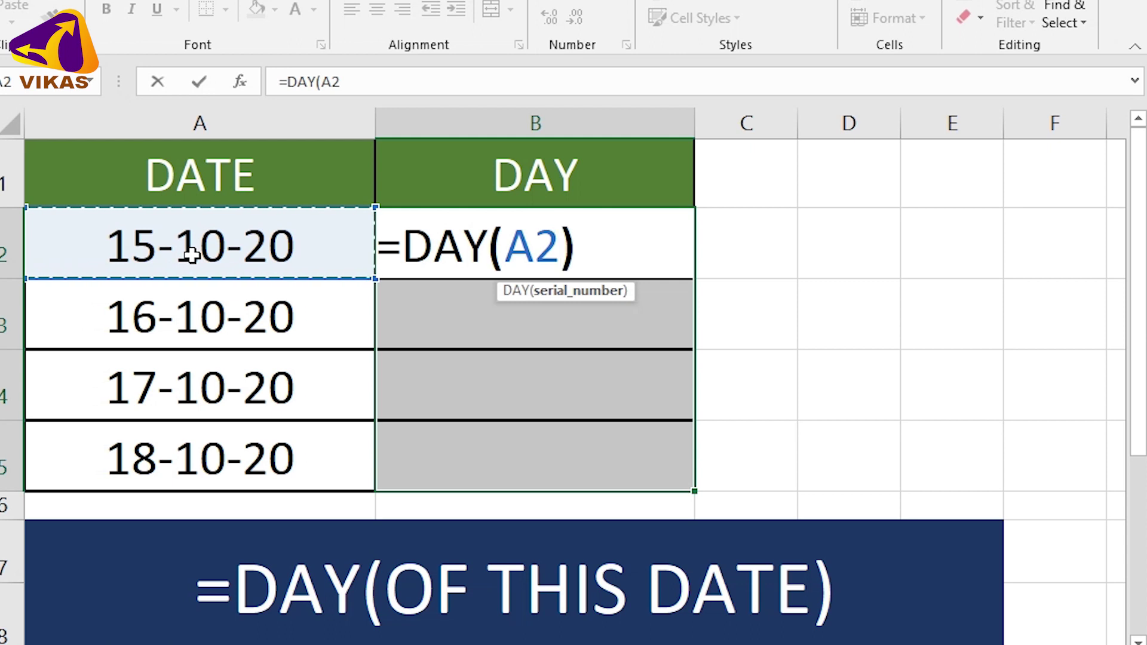
key(Return)
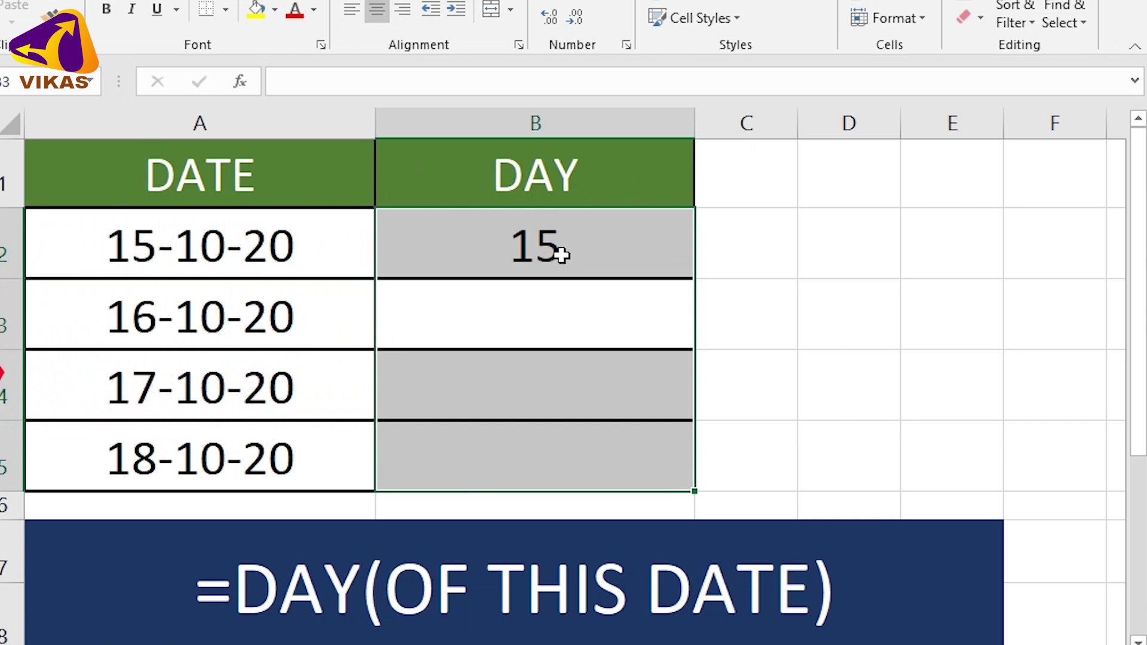
click(636, 250)
drag(695, 279, 681, 471)
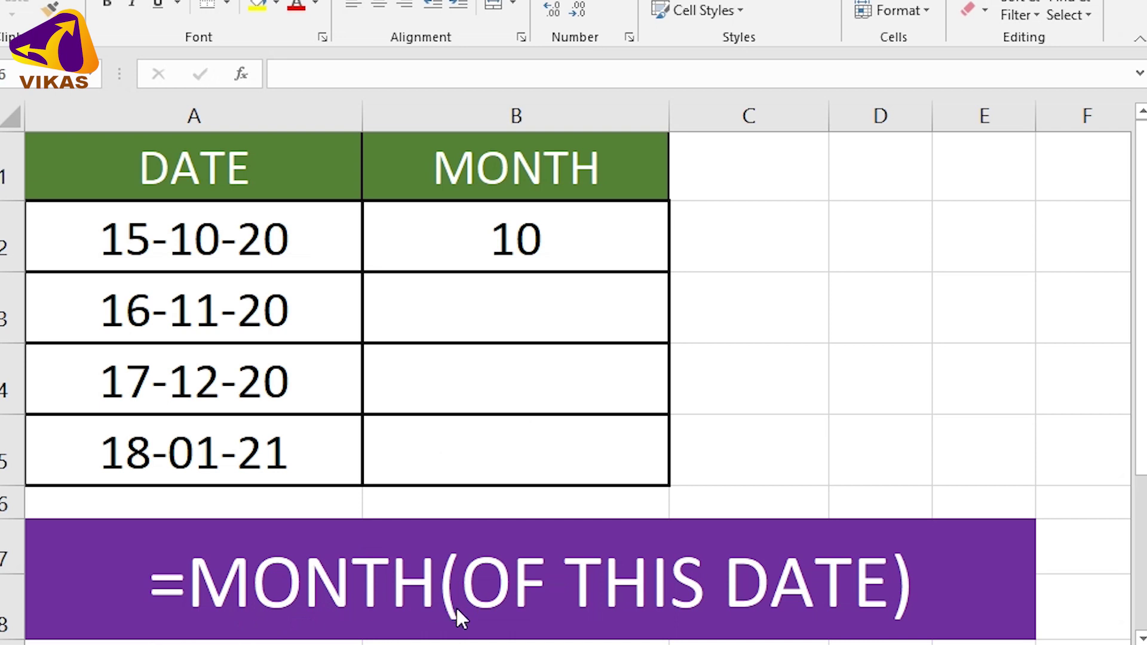
- Enter =MONTH(A3) in cell B3 of the MONTH column and fill the formula down through B5
click(487, 326)
double_click(488, 326)
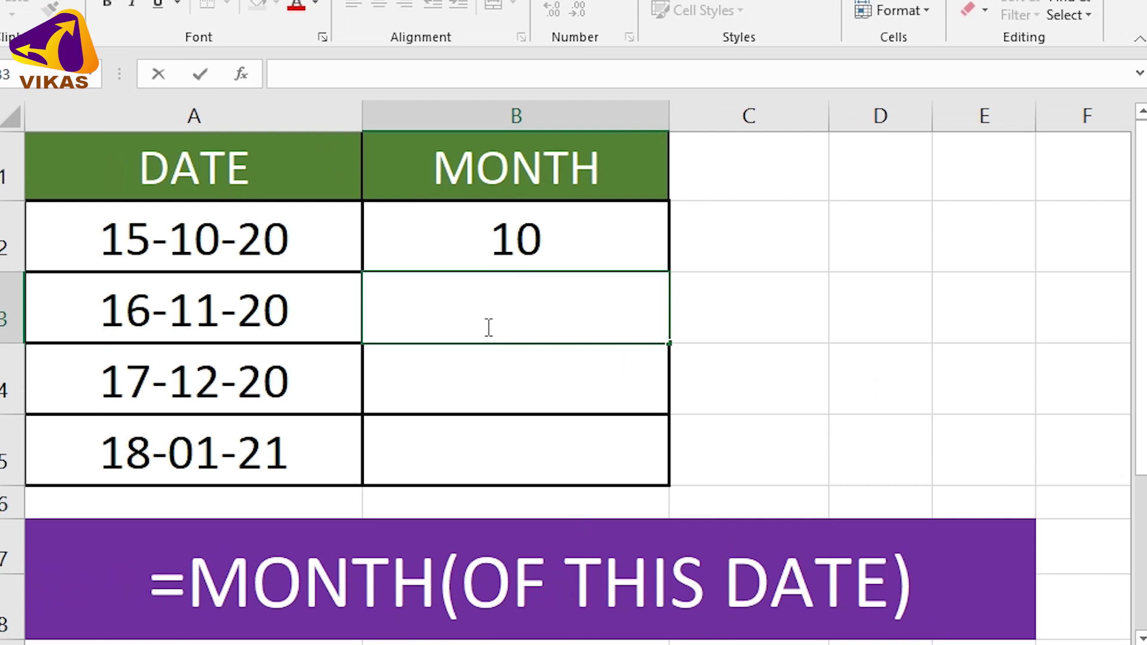
text(=)
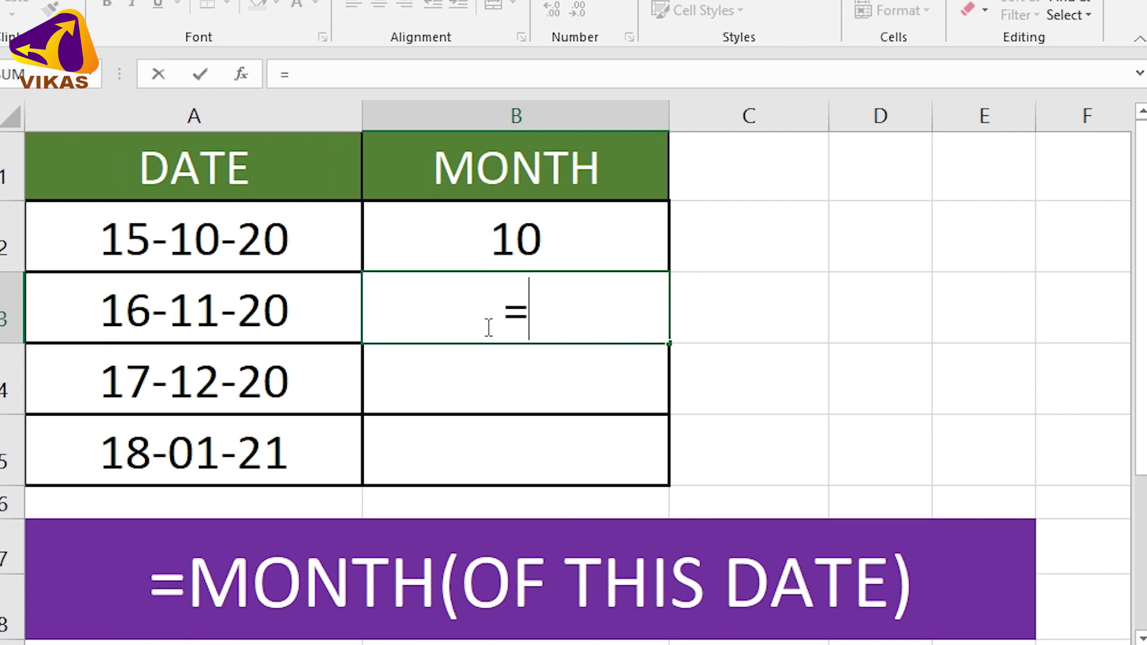
text(M)
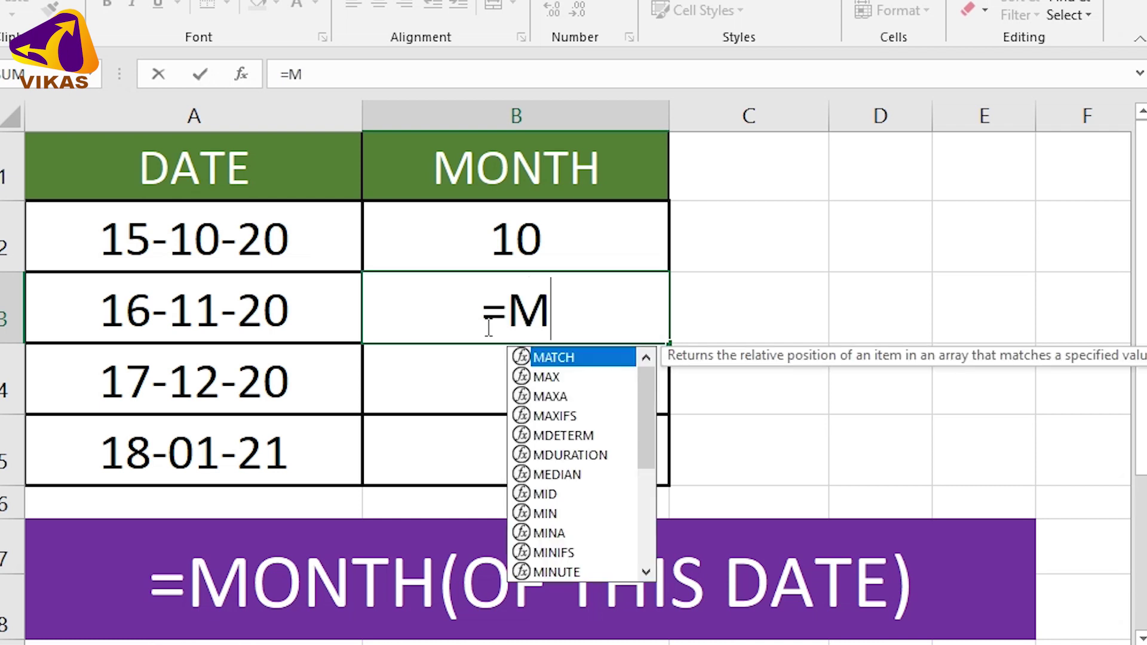
text(O)
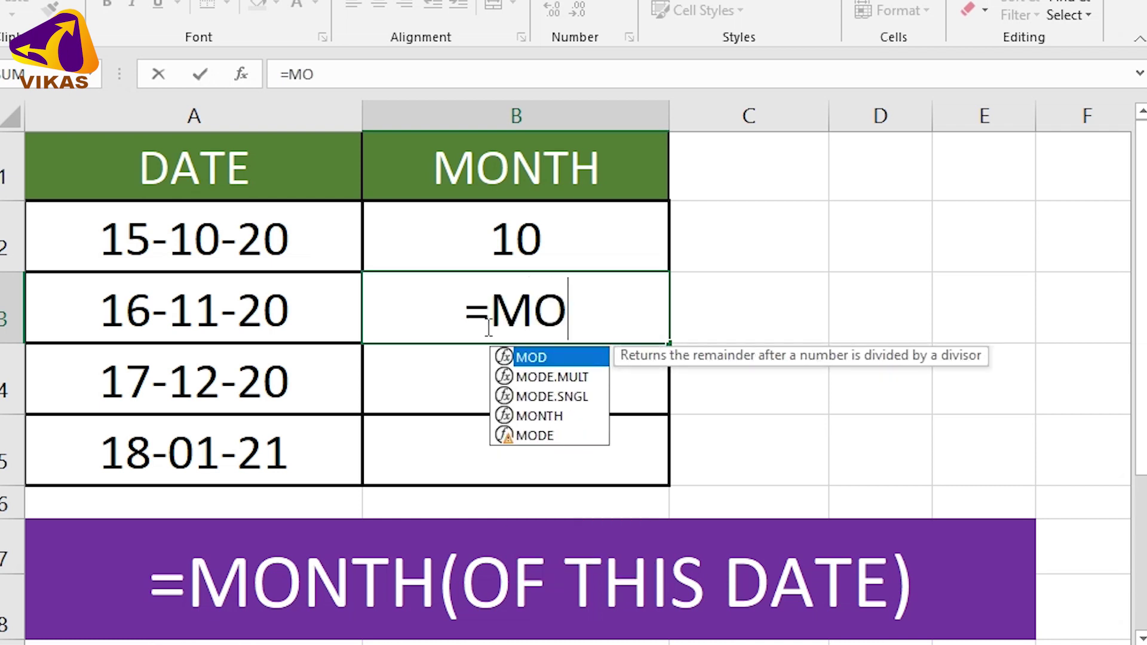
text(N)
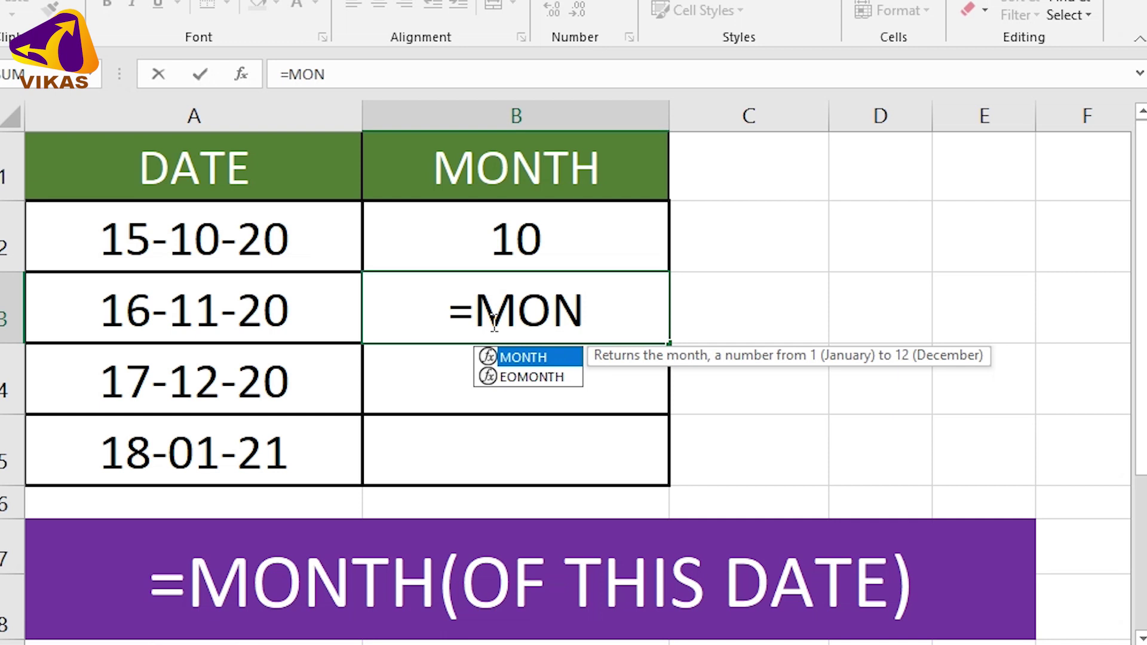
text(TH)
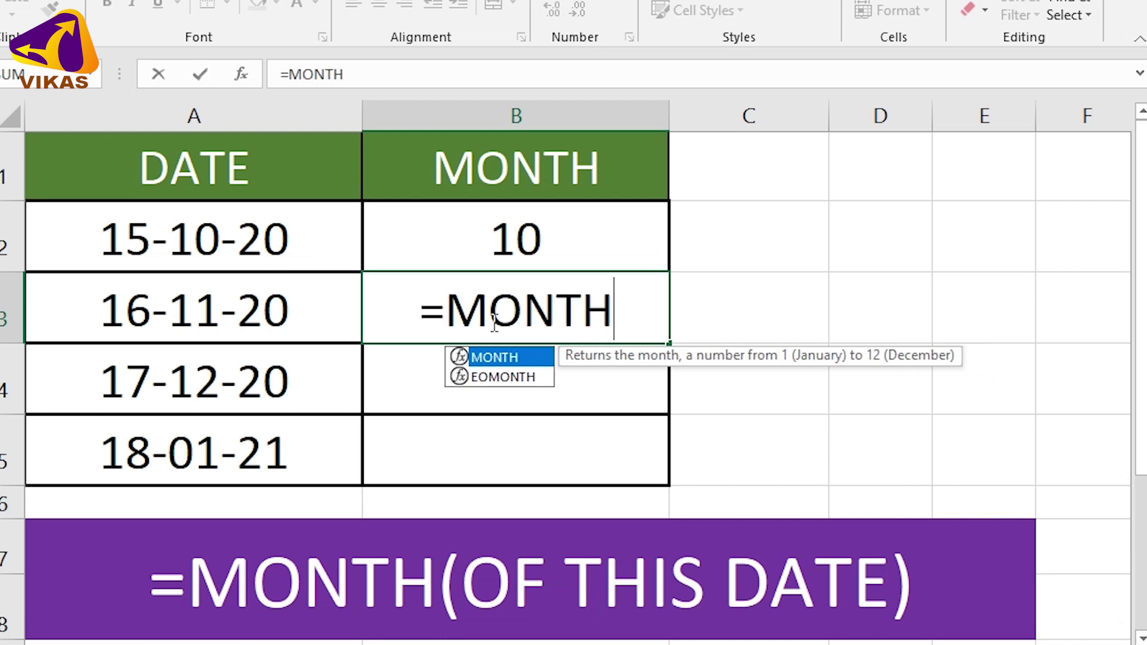
text(()
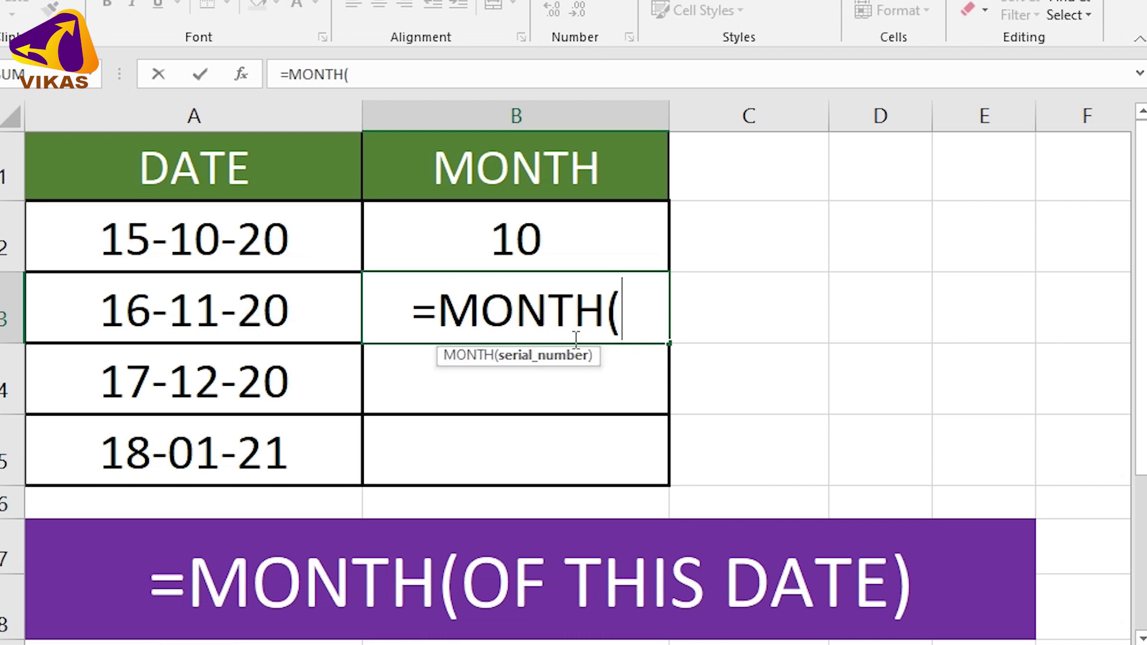
click(217, 308)
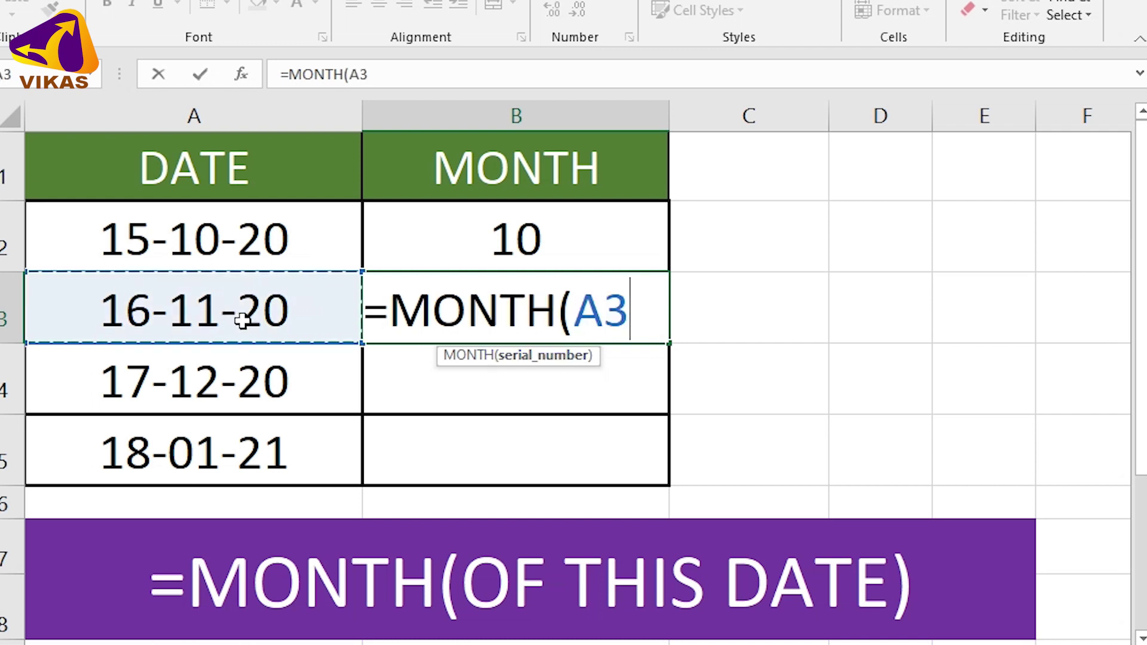
text())
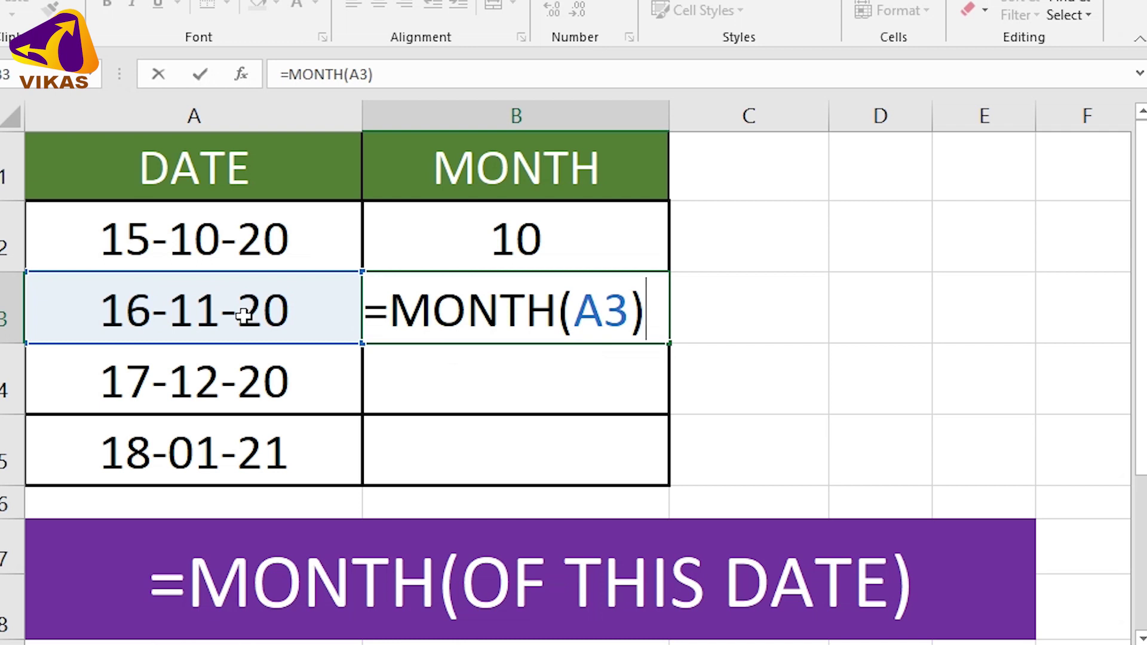
key(Return)
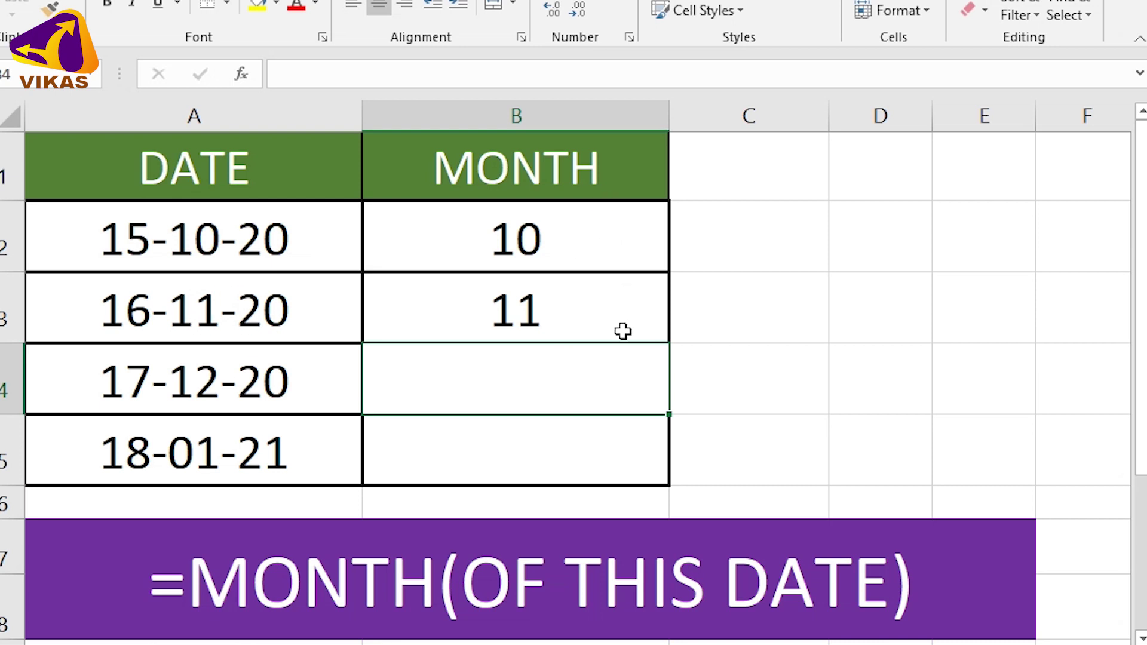
click(667, 340)
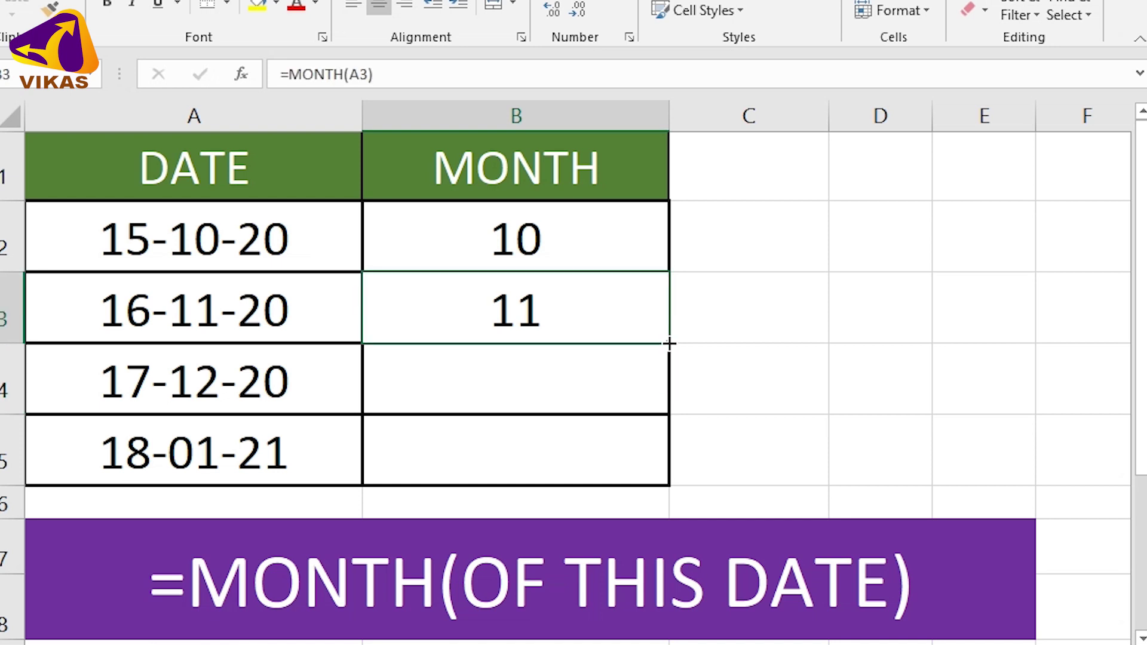
drag(669, 343, 655, 471)
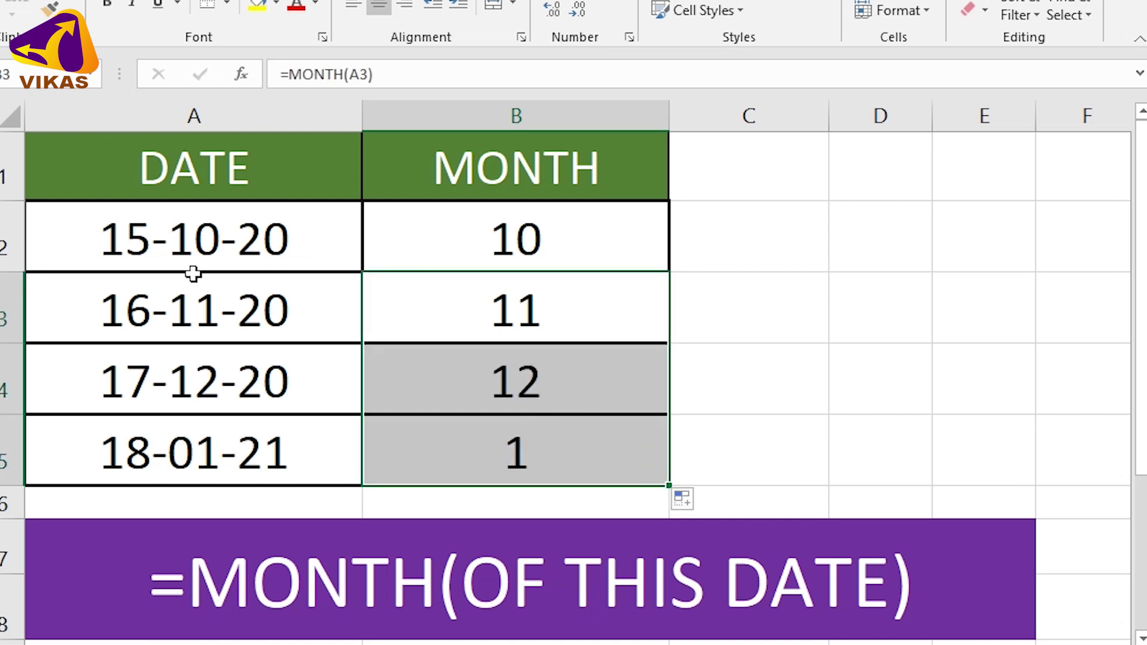
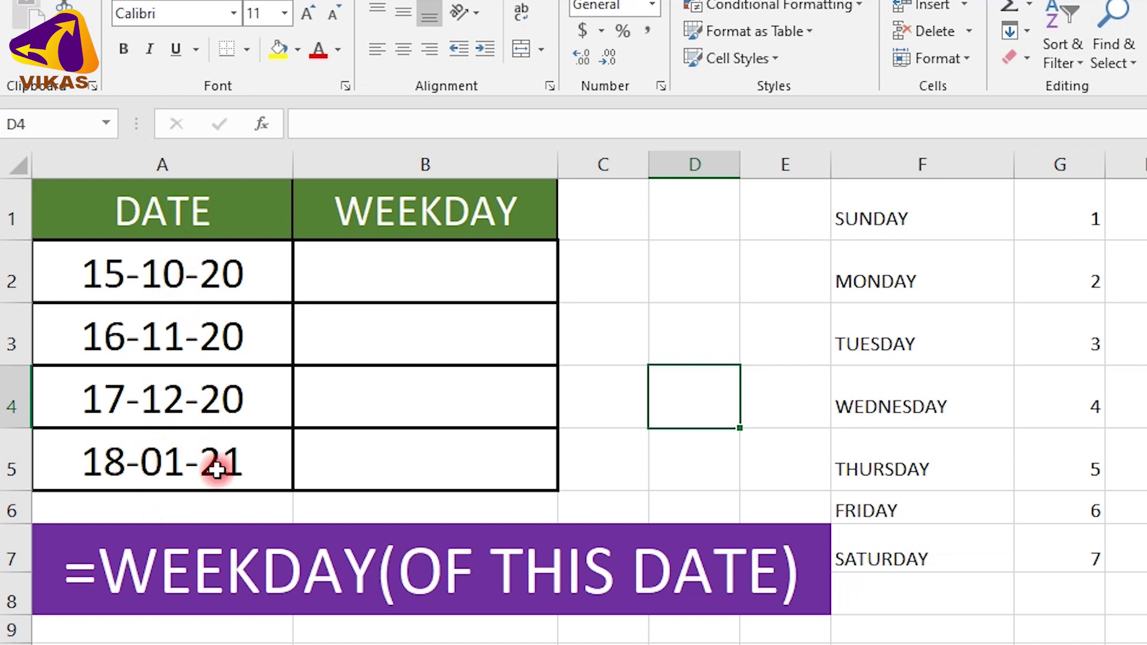
- Enter =WEEKDAY(A2) in cell B2 of the WEEKDAY column and fill the formula down through B5
click(488, 249)
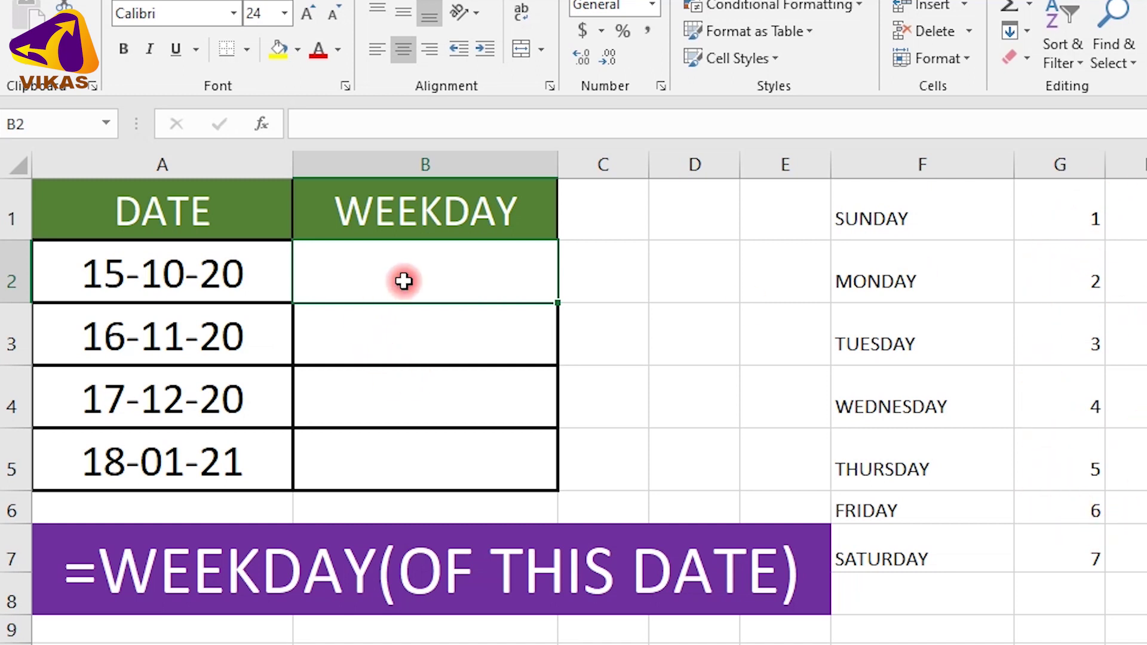
double_click(443, 280)
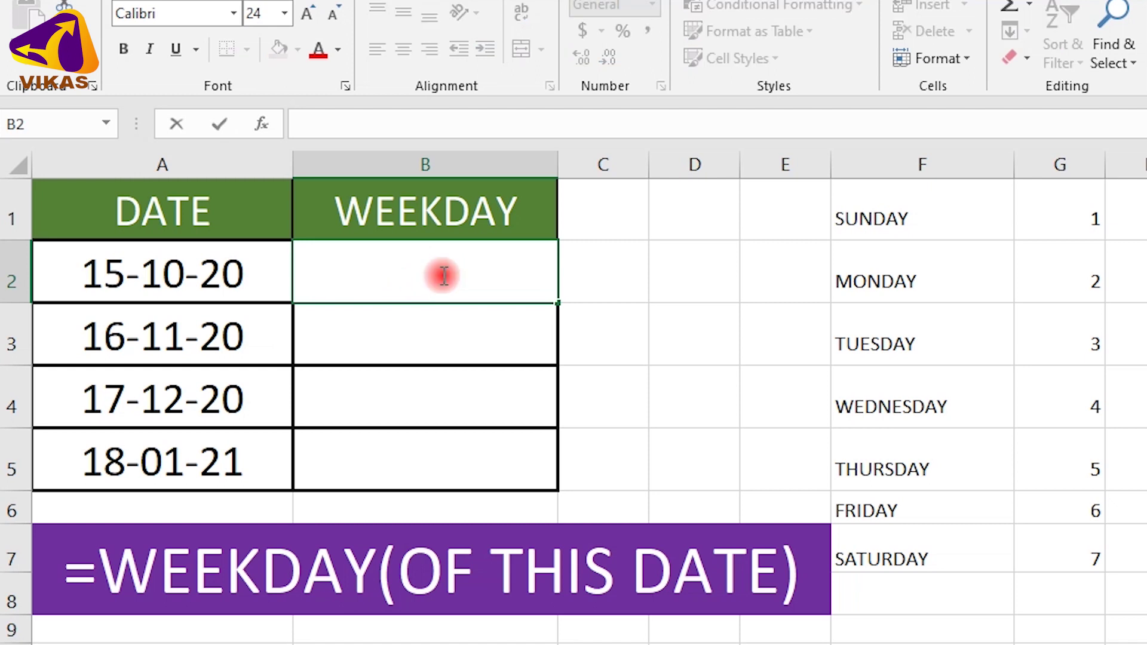
text(=)
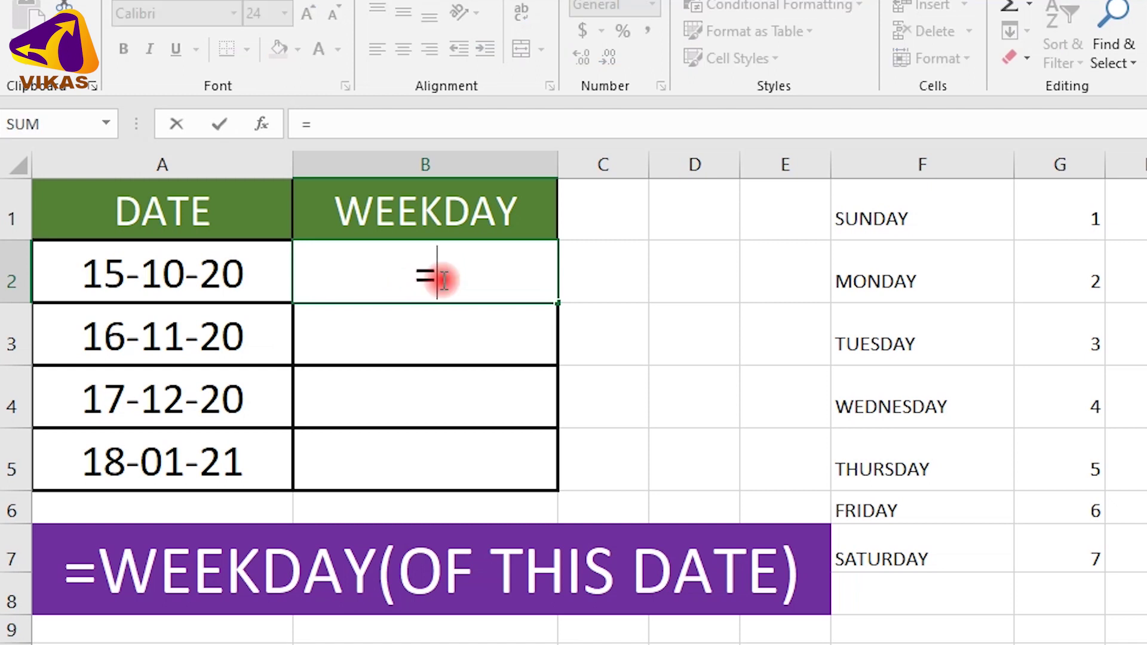
text(W)
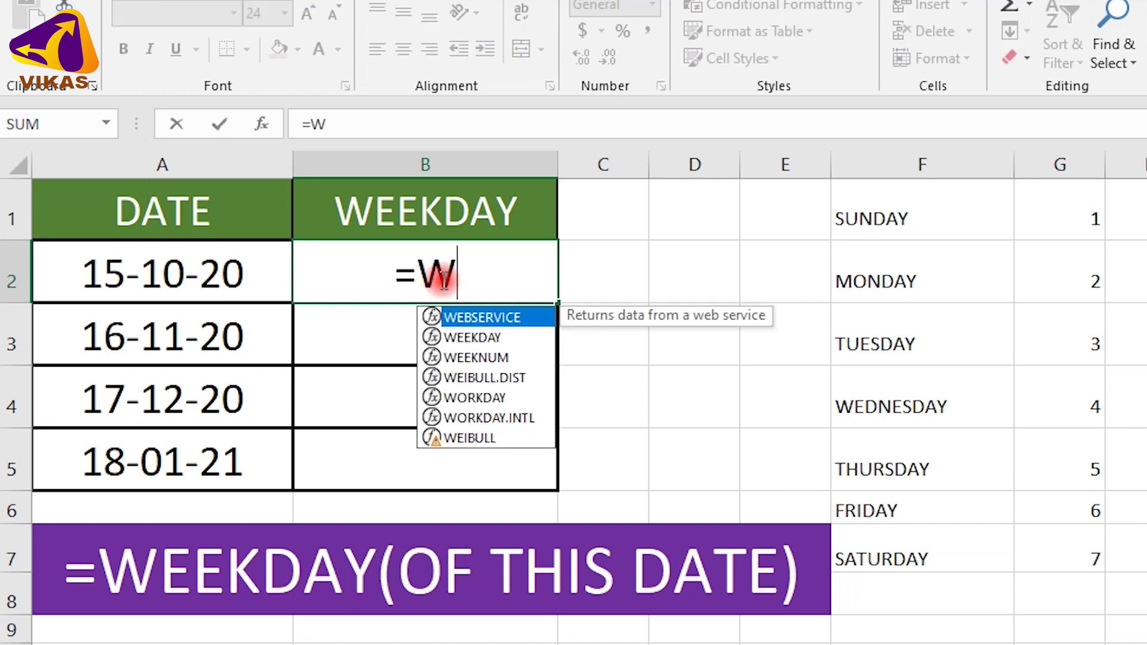
text(EEK)
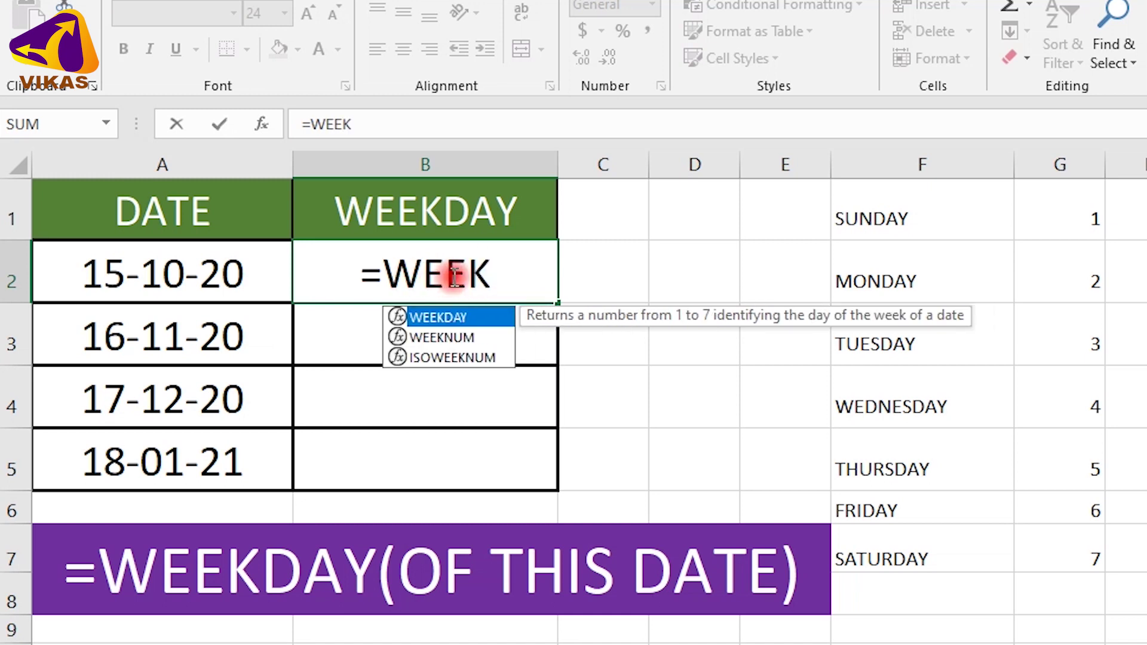
text(DA)
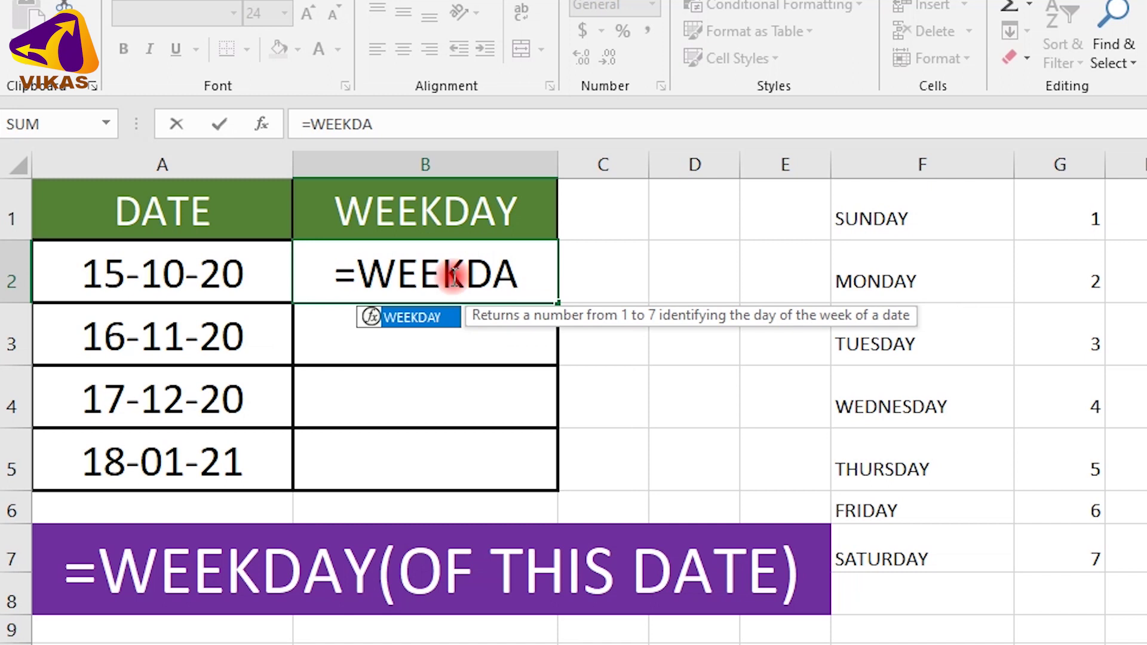
text(Y)
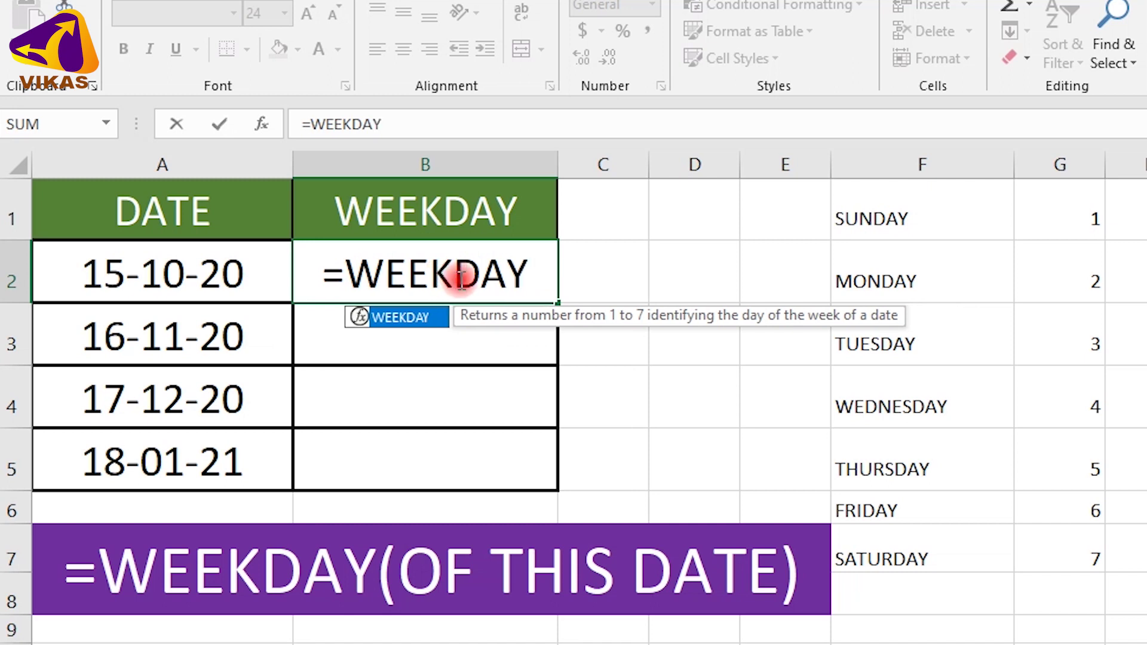
text(()
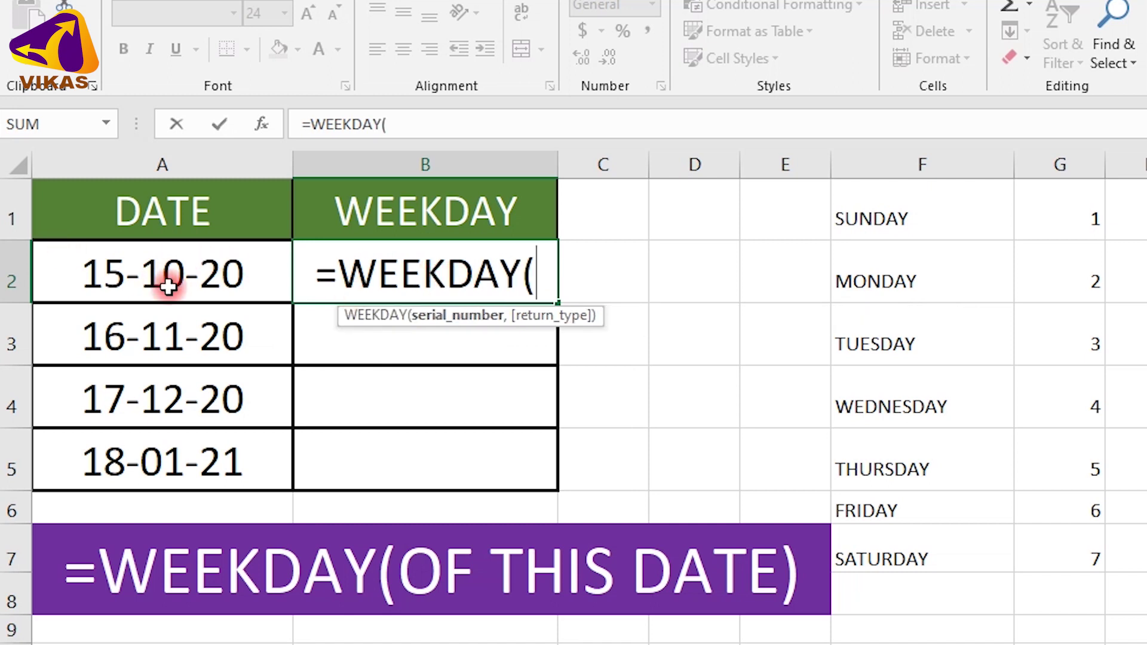
click(191, 276)
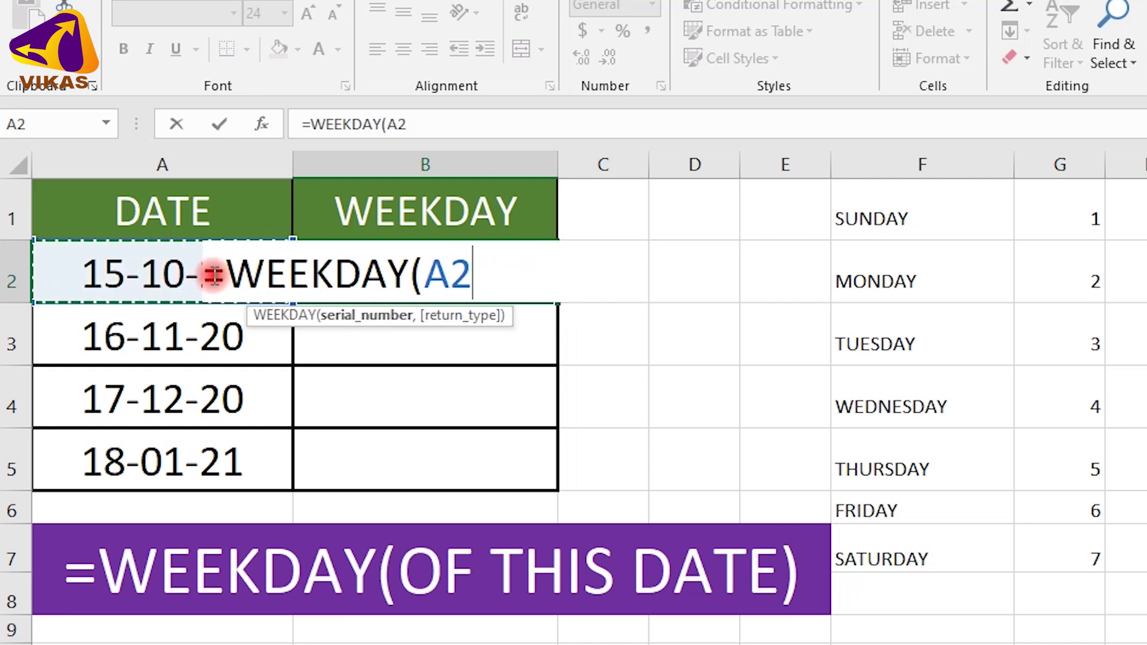
text())
key(Return)
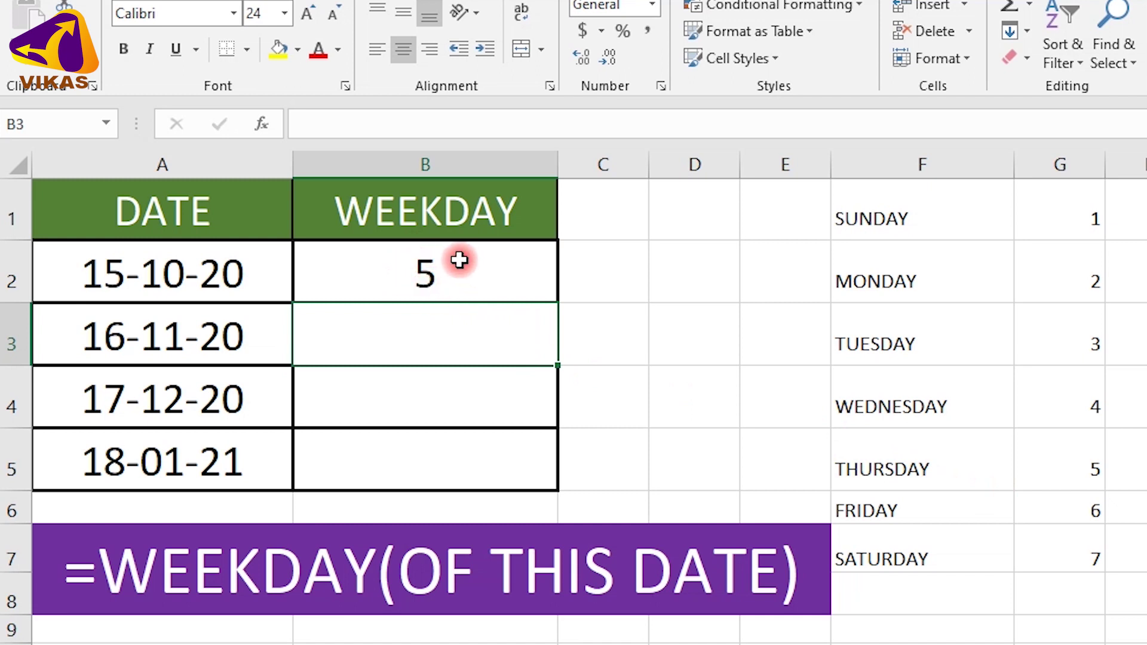
click(484, 274)
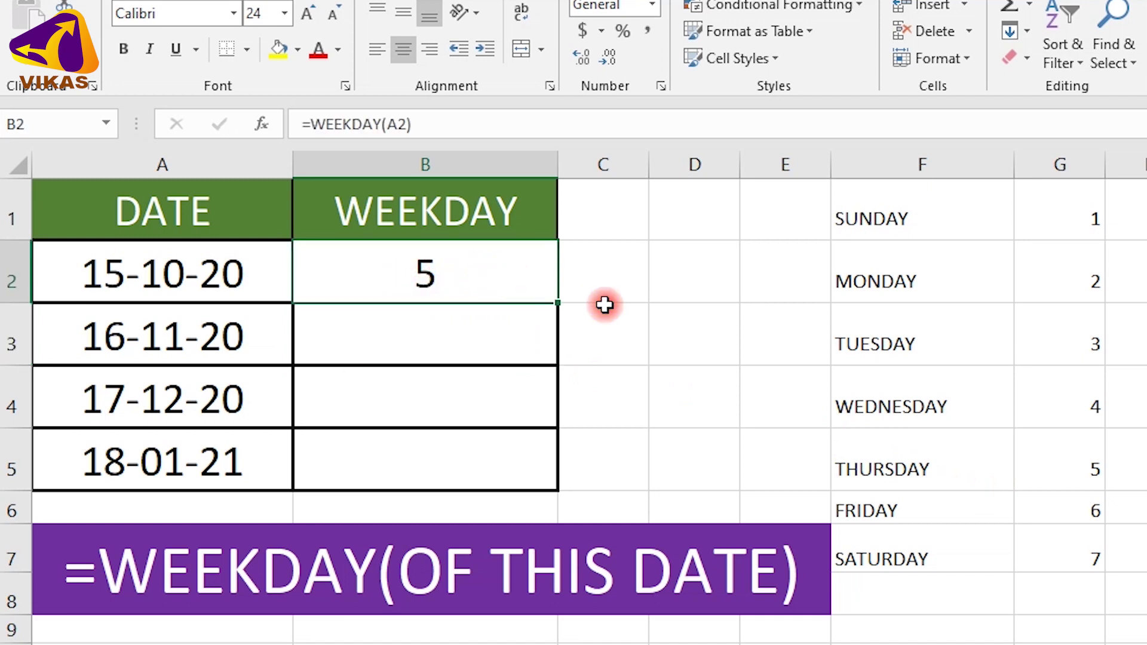
drag(557, 303, 545, 466)
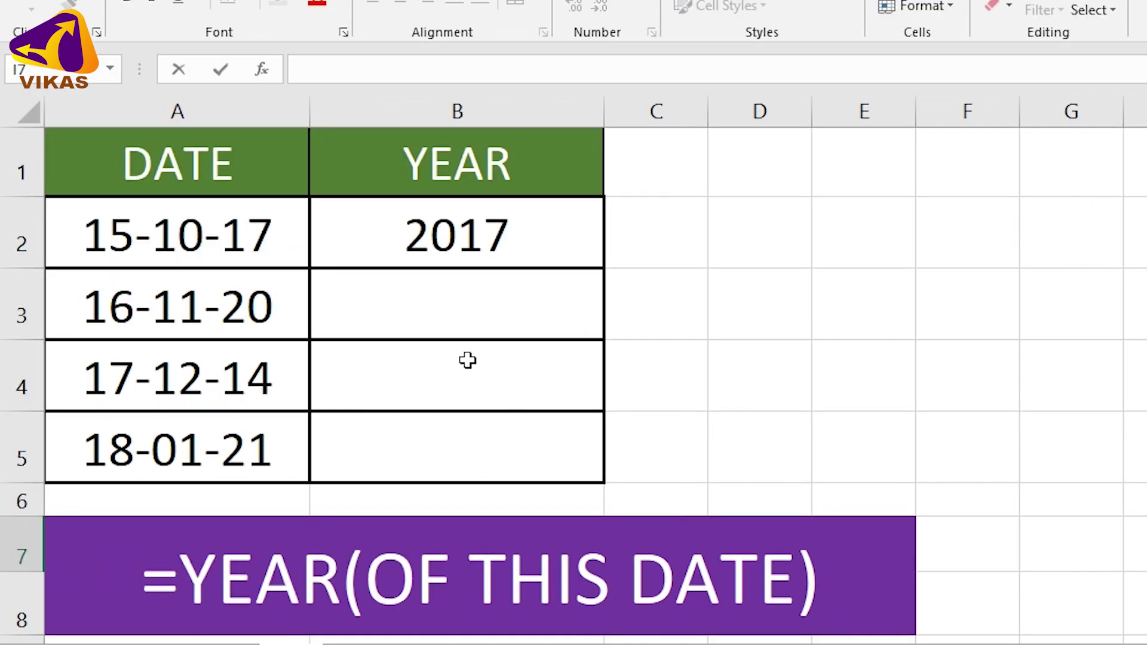
- Enter =YEAR(A3) in cell B3 of the YEAR column and fill the formula down through B5
double_click(453, 321)
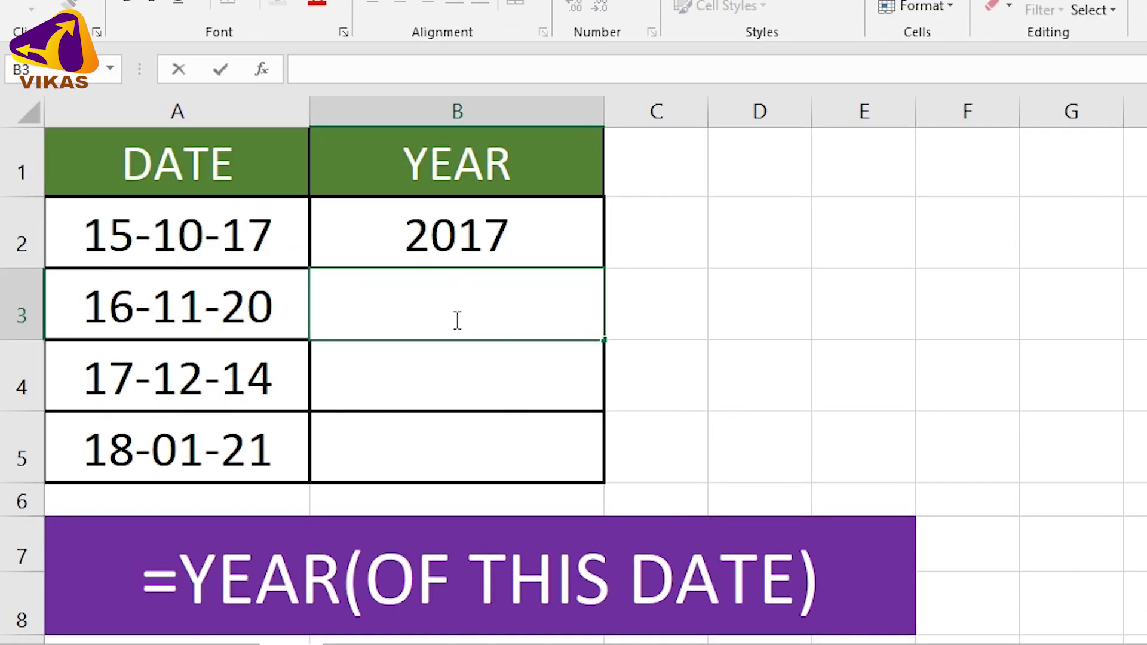
text(=)
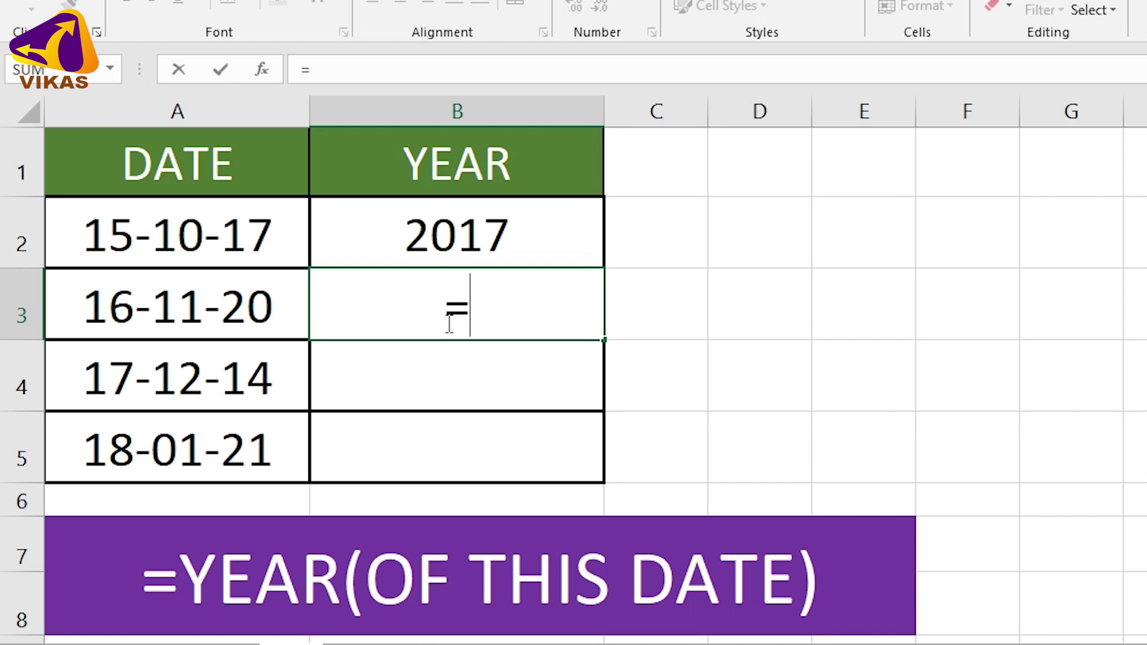
text(Y)
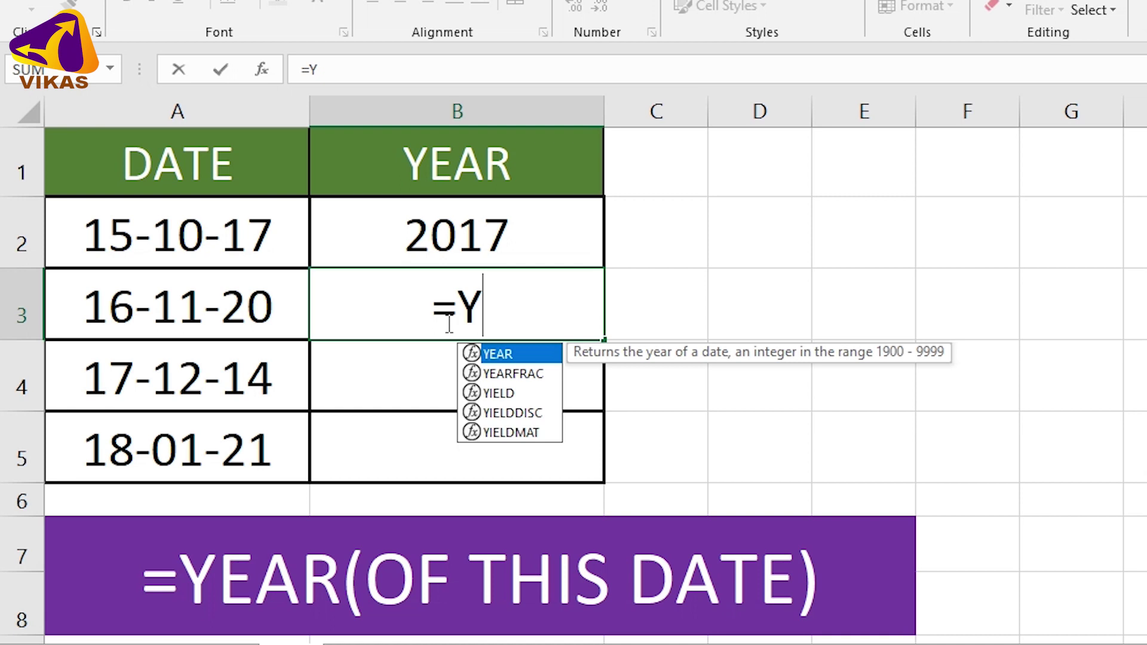
text(EA)
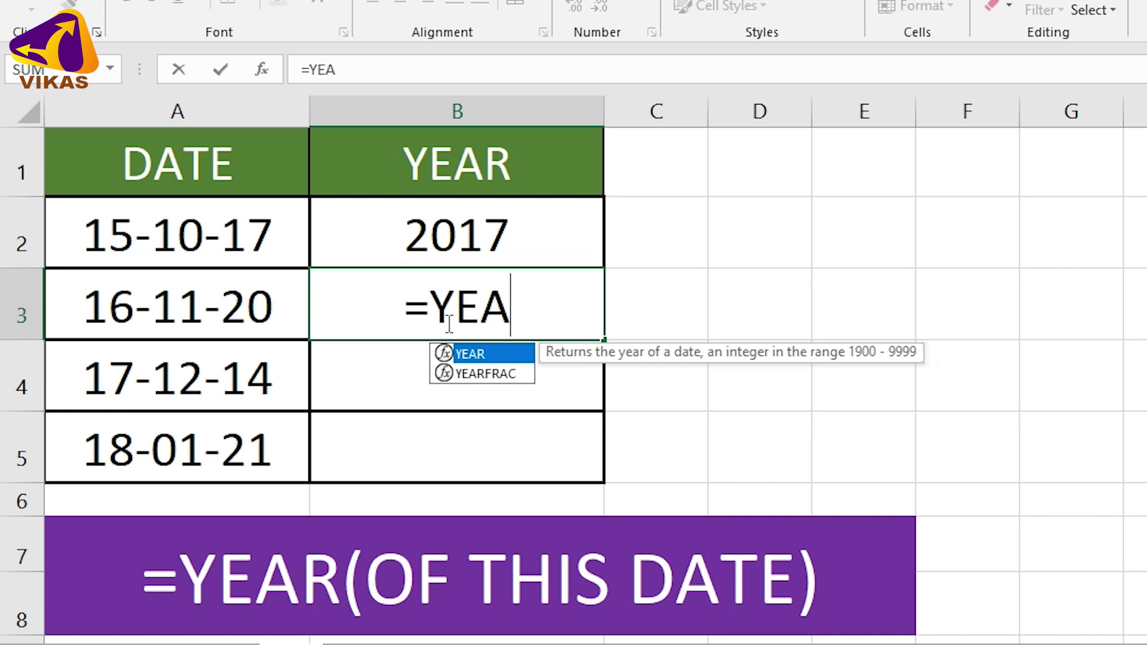
text(R)
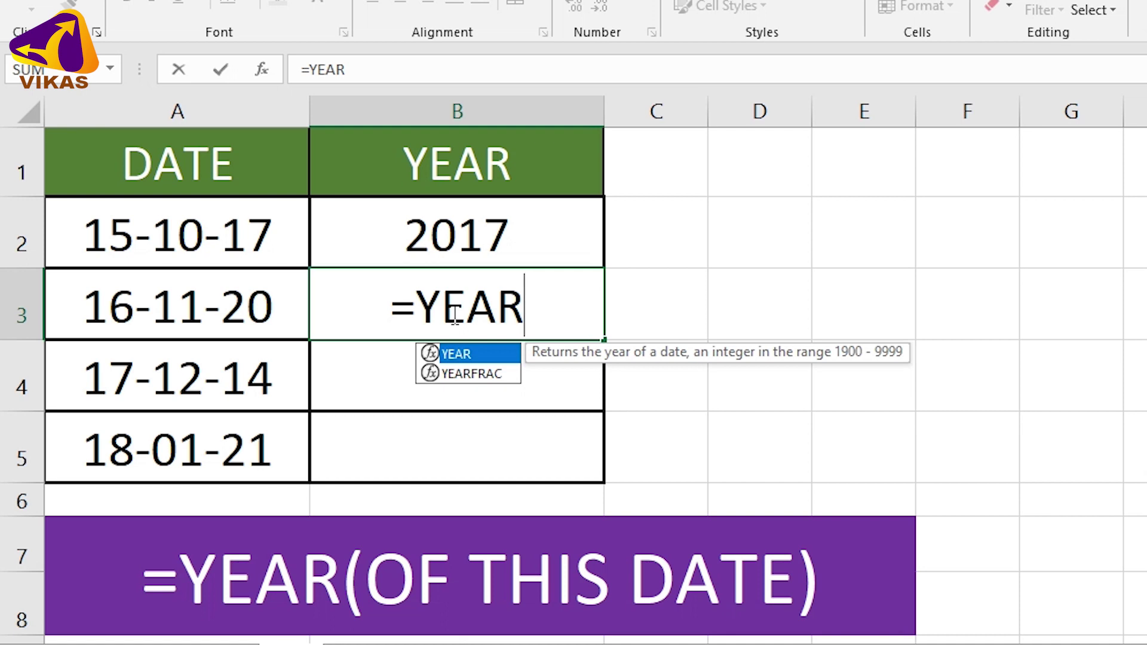
text(()
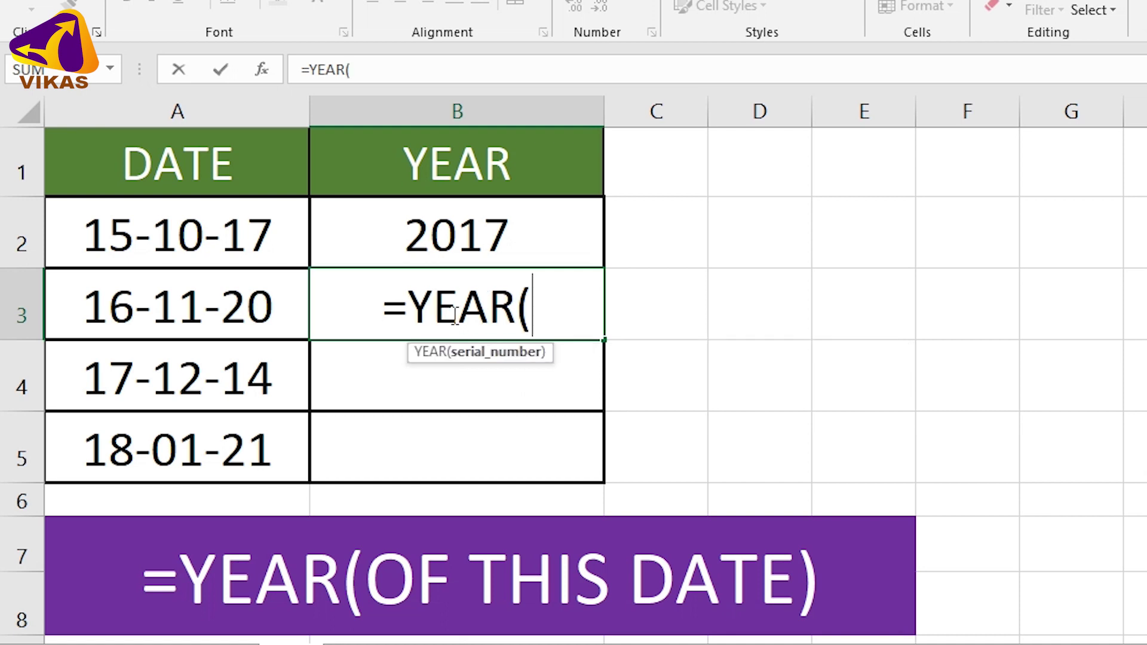
click(233, 315)
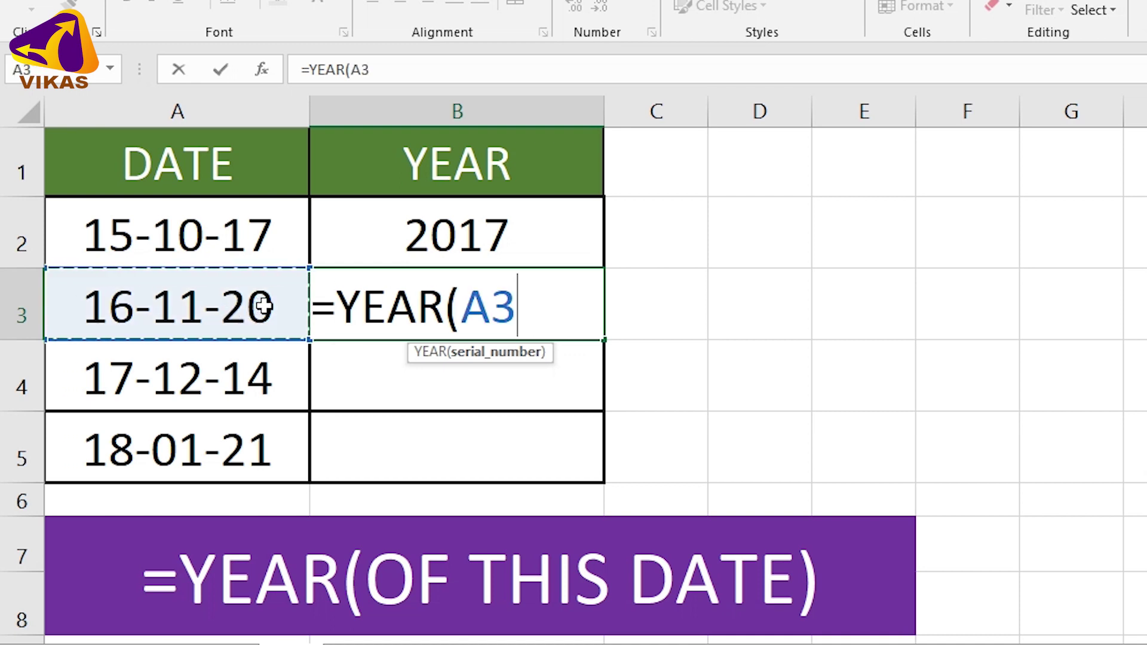
text())
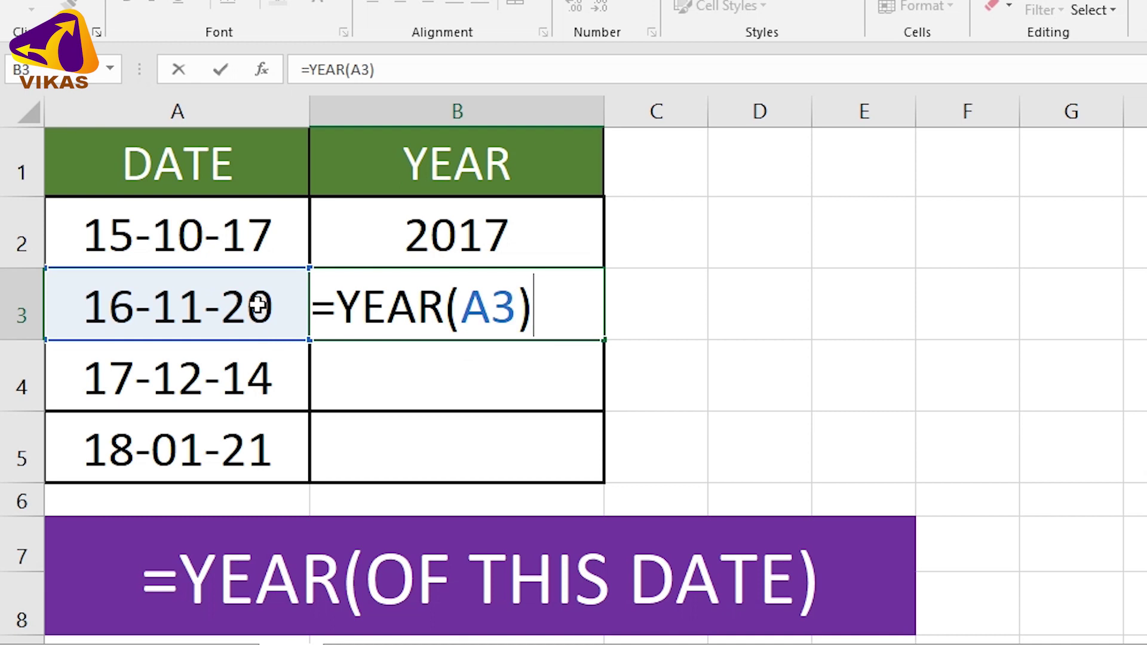
key(Return)
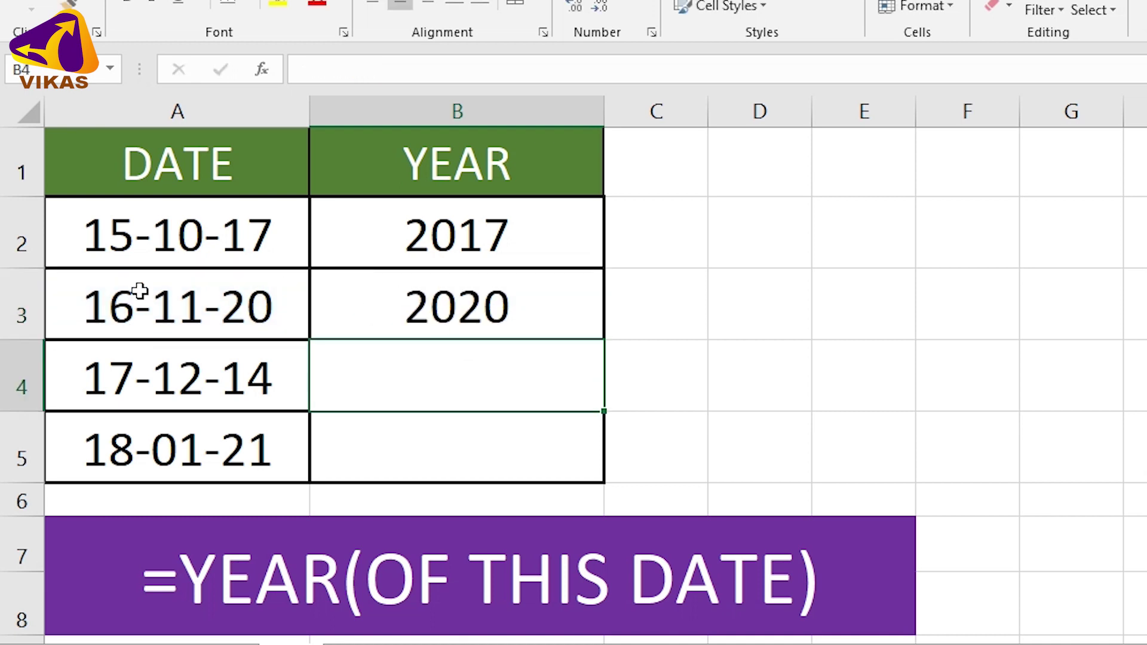
click(558, 315)
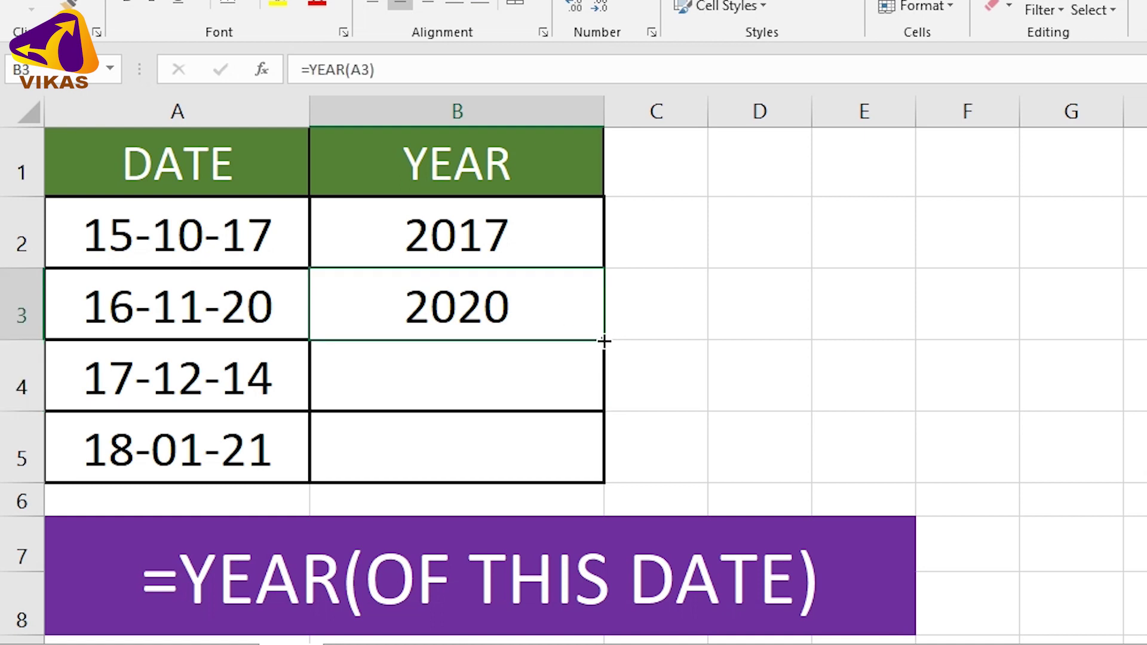
drag(603, 340, 599, 482)
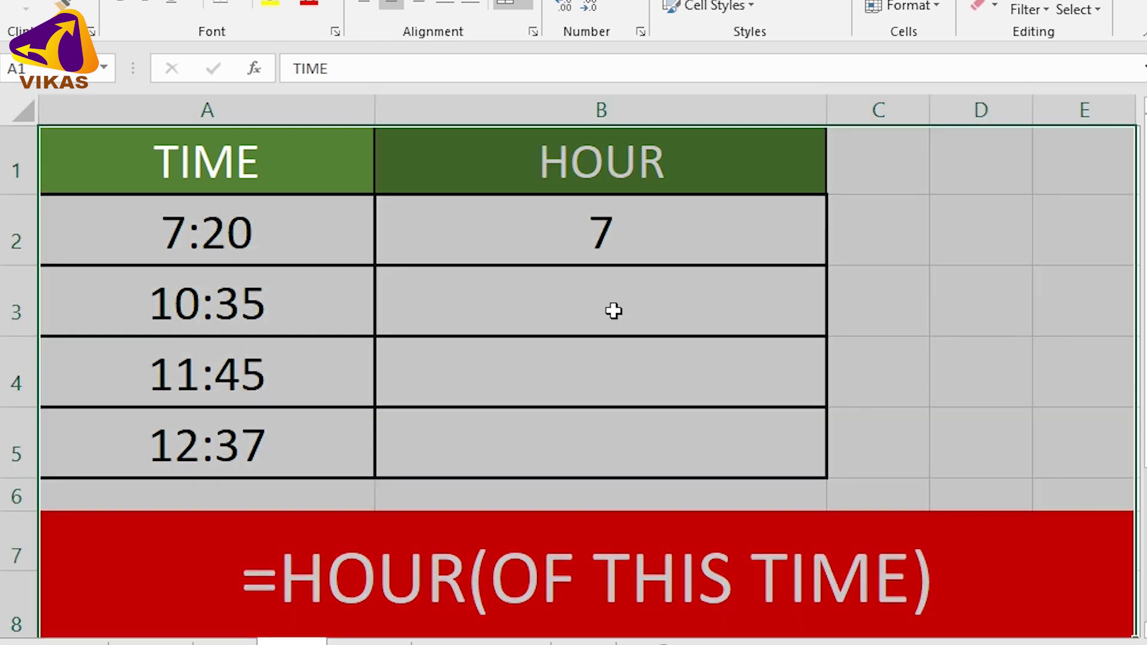
- Enter =HOUR(A3) in cell B3 of the HOUR column and fill the formula down through B5
double_click(602, 308)
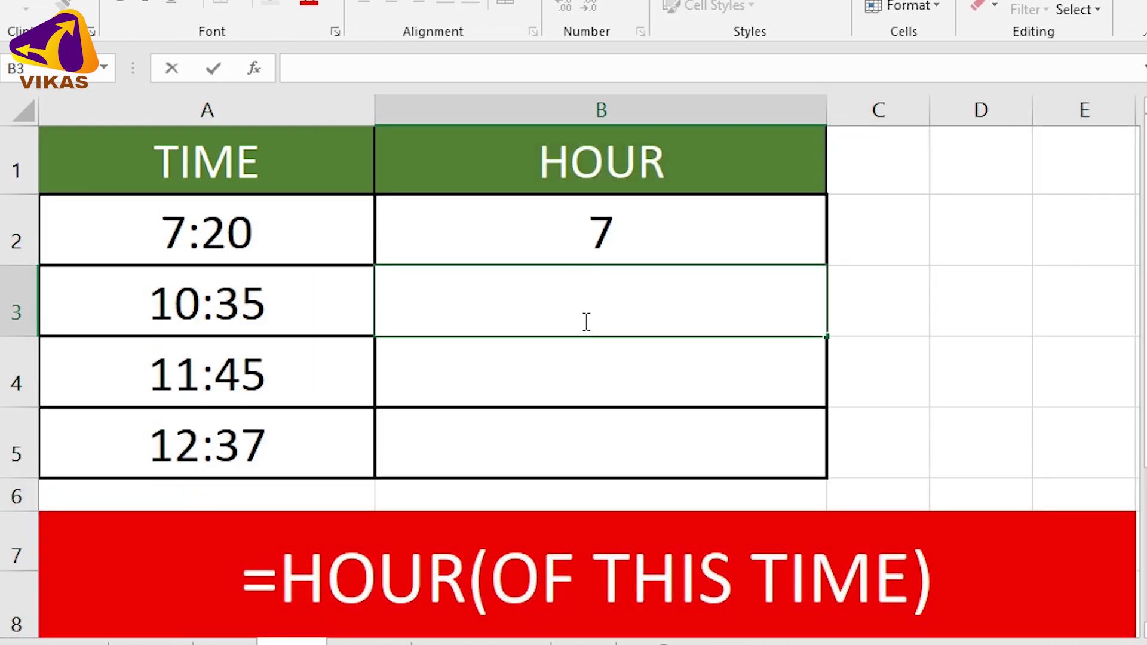
text(=)
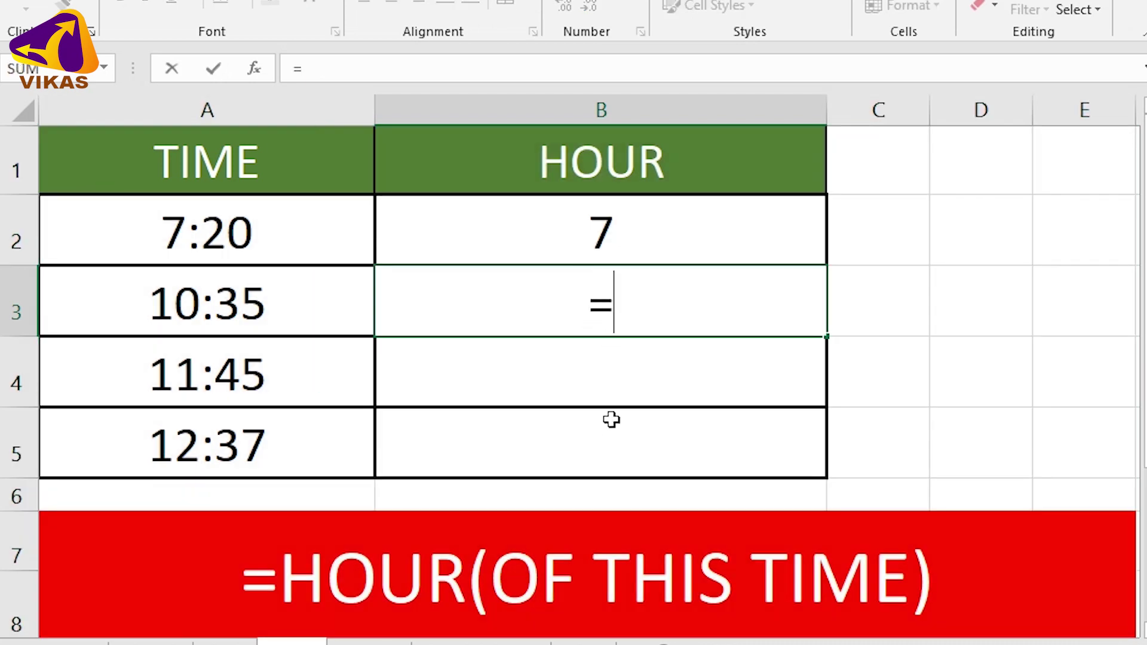
text(HO)
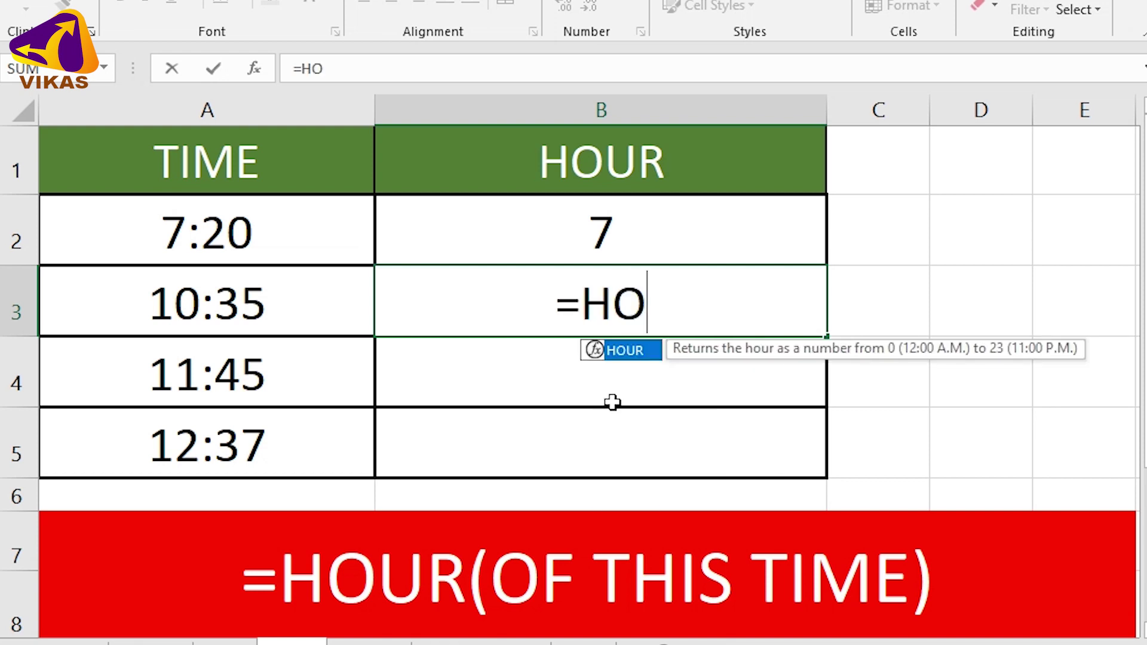
text(UR)
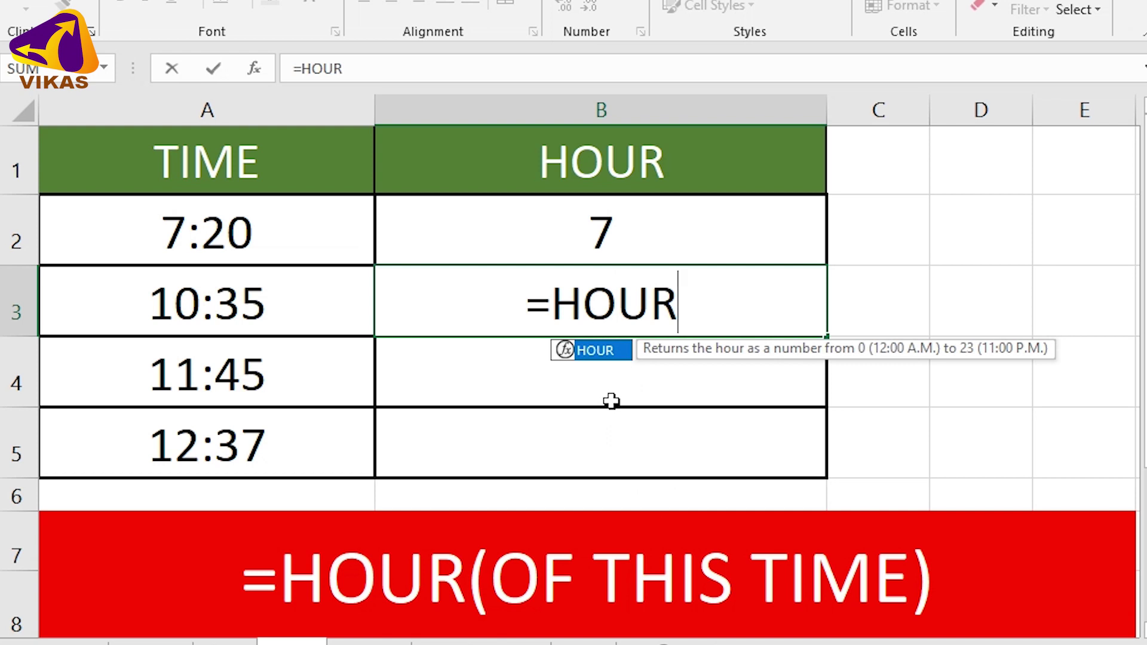
text(()
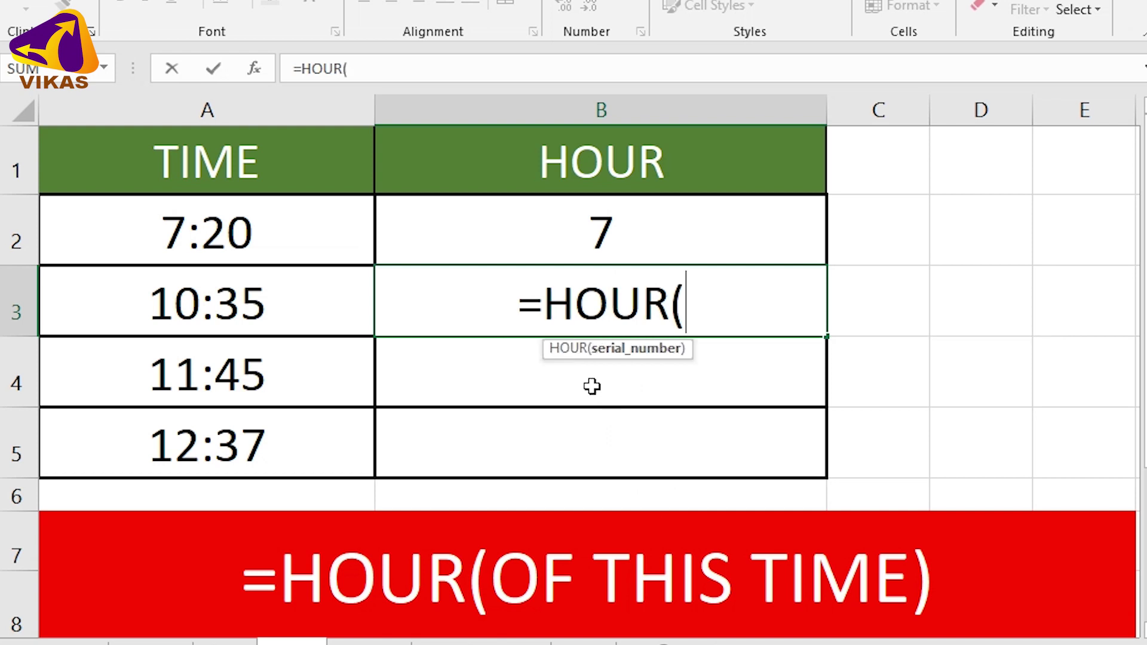
click(238, 302)
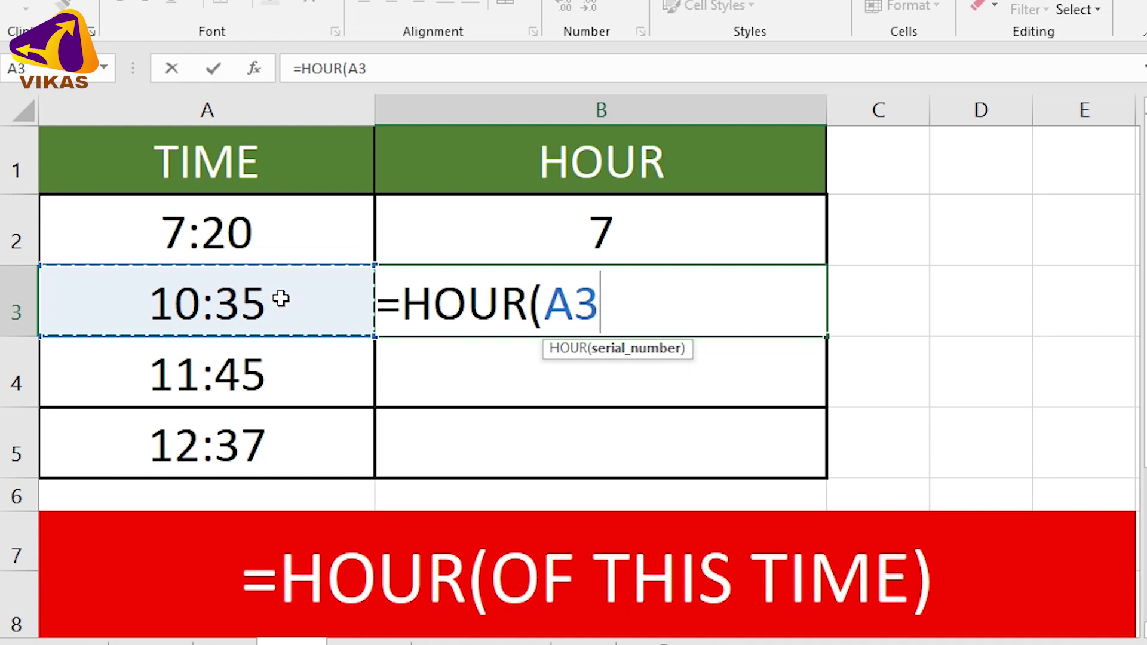
text())
key(Return)
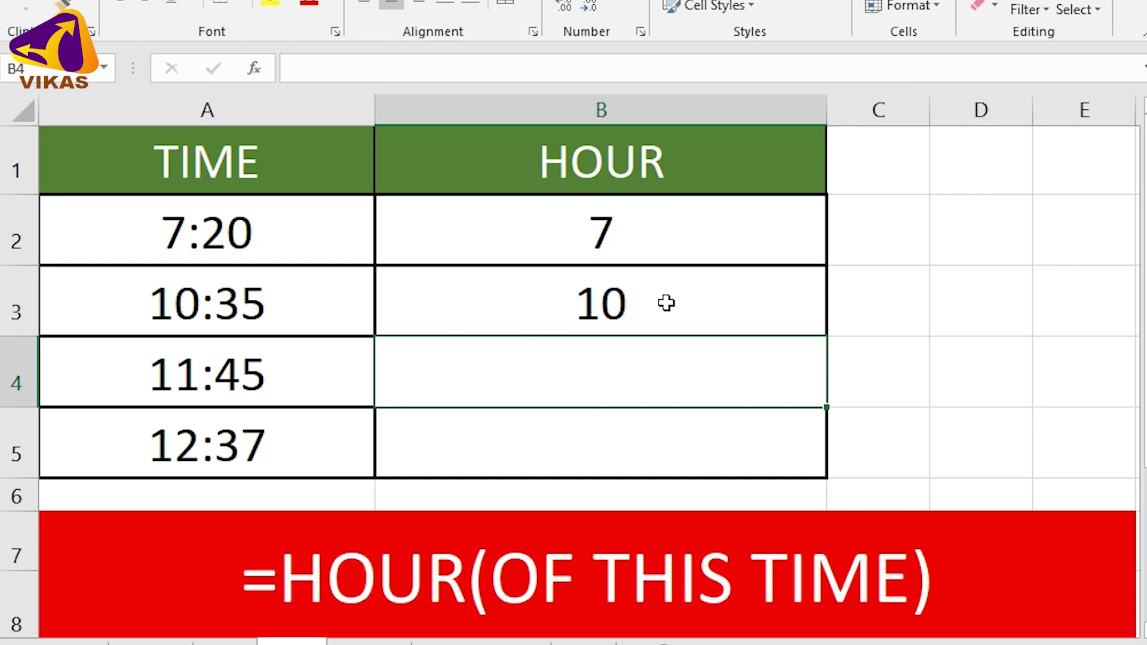
click(797, 317)
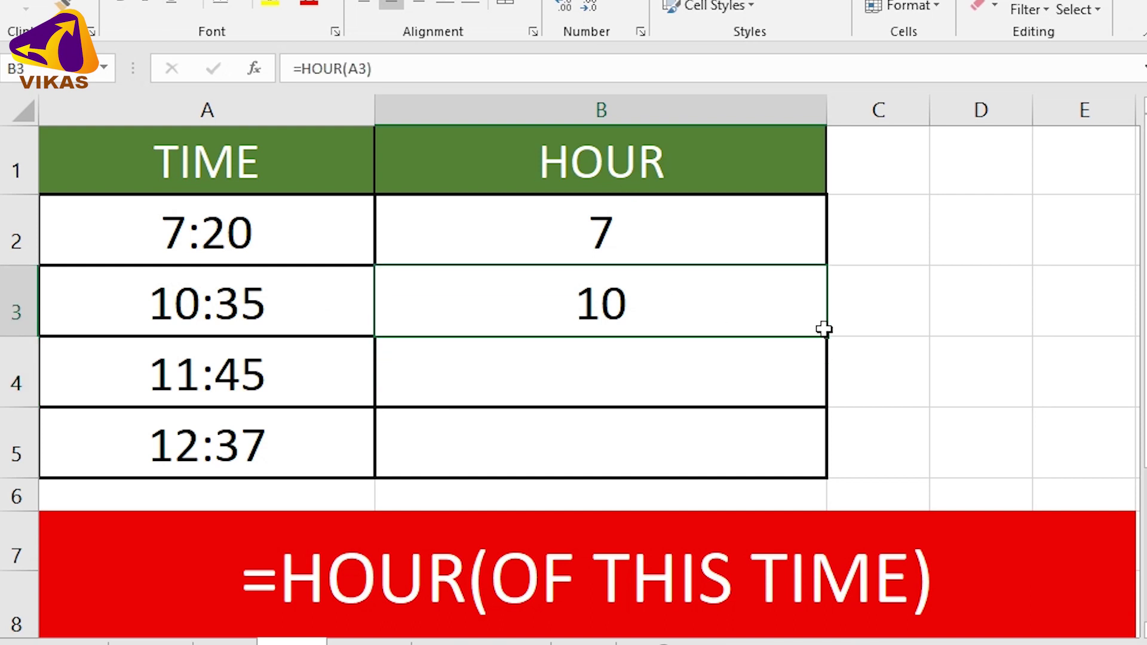
drag(827, 336, 825, 468)
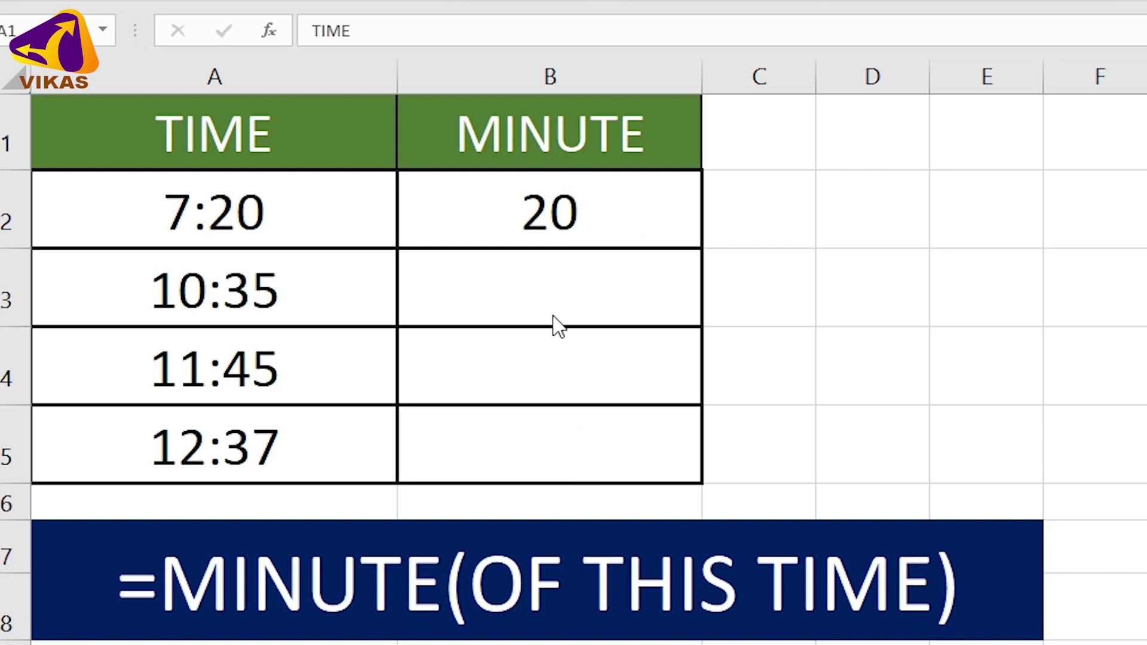
- Enter =MINUTE(A3) in cell B3 of the MINUTE column and fill the formula down through B5
click(549, 292)
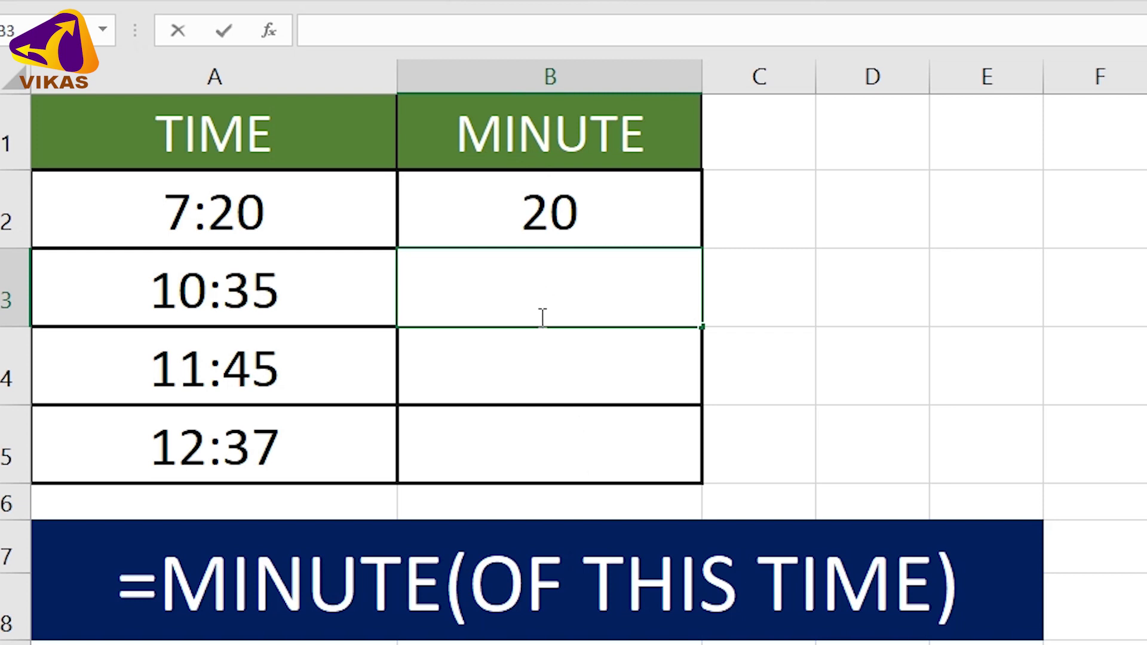
text(=MI)
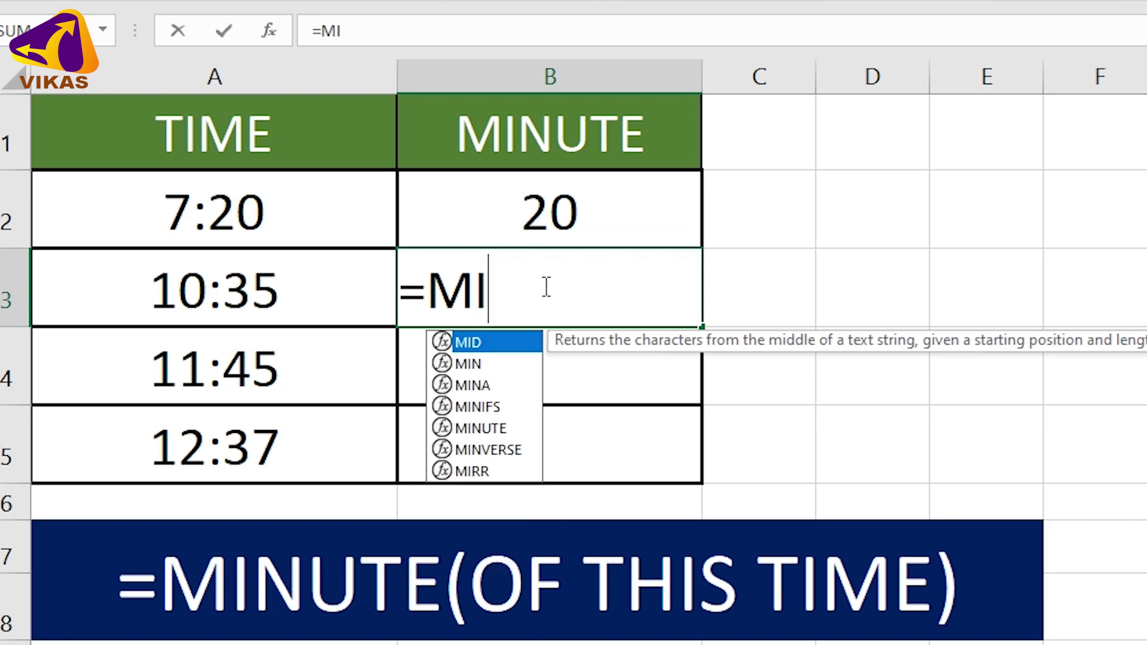
text(NU)
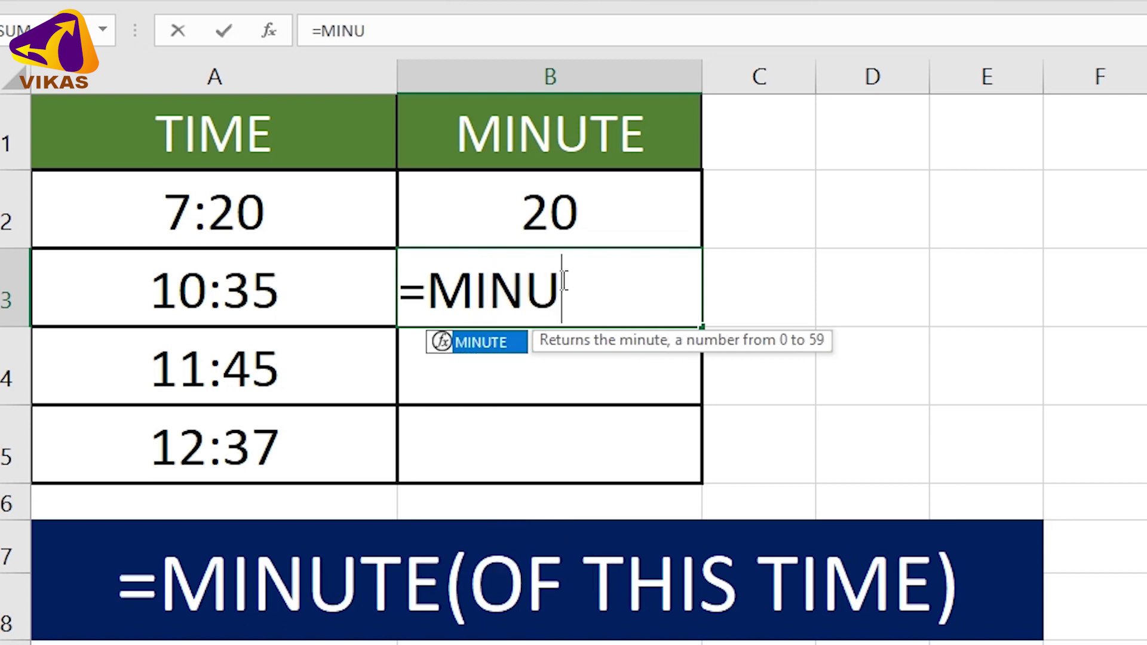
text(TE)
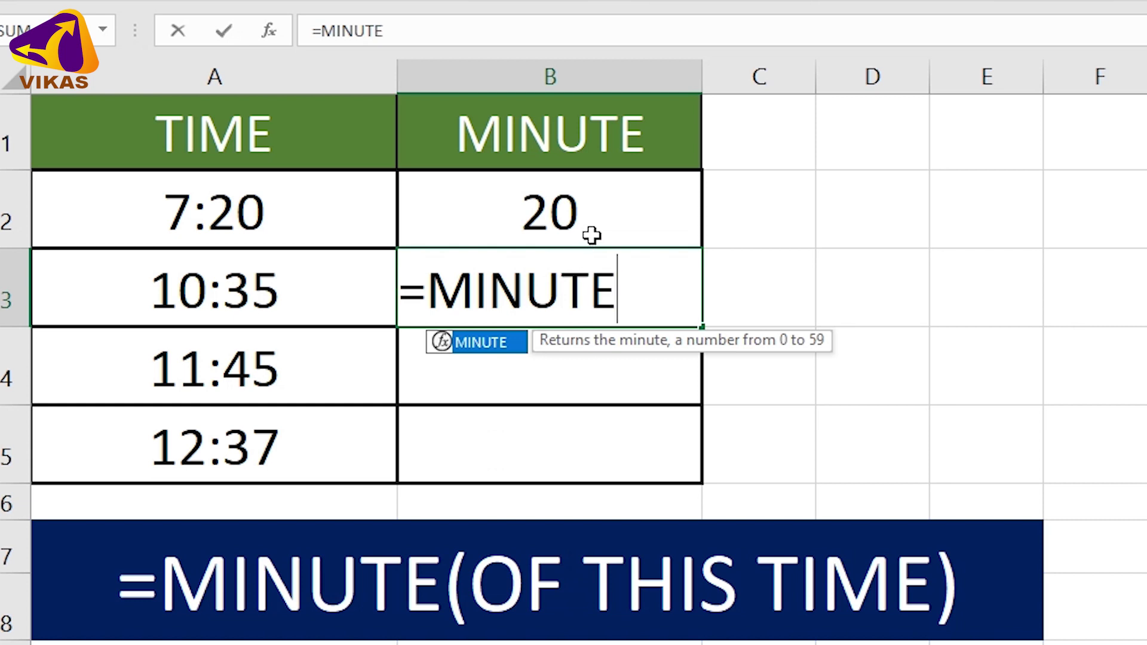
text(()
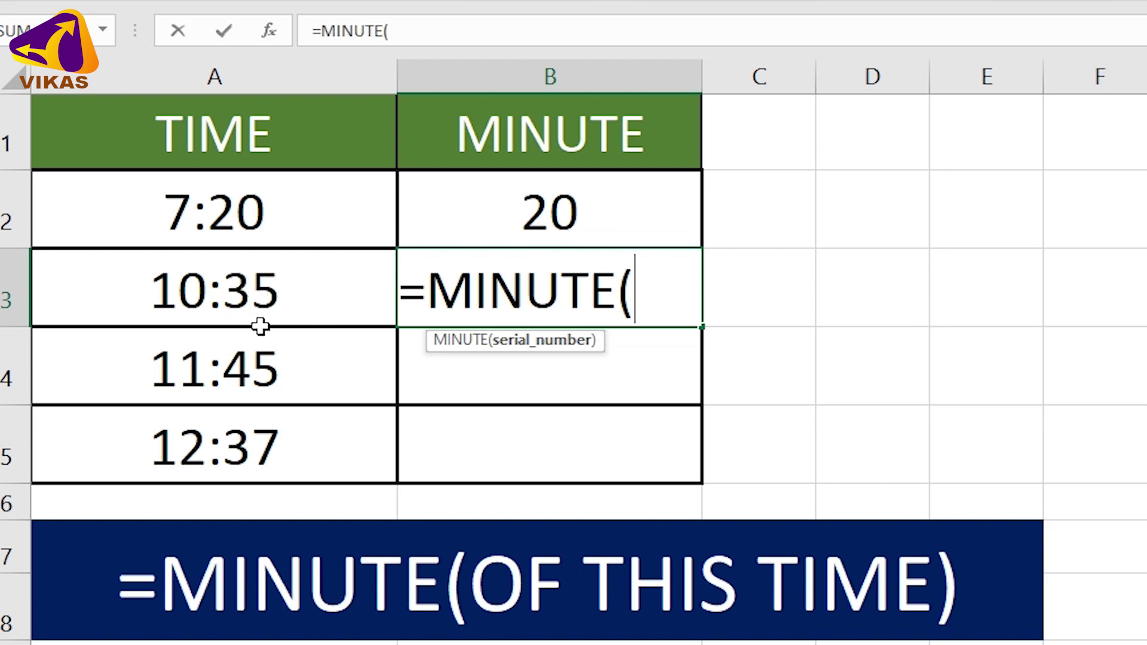
click(233, 294)
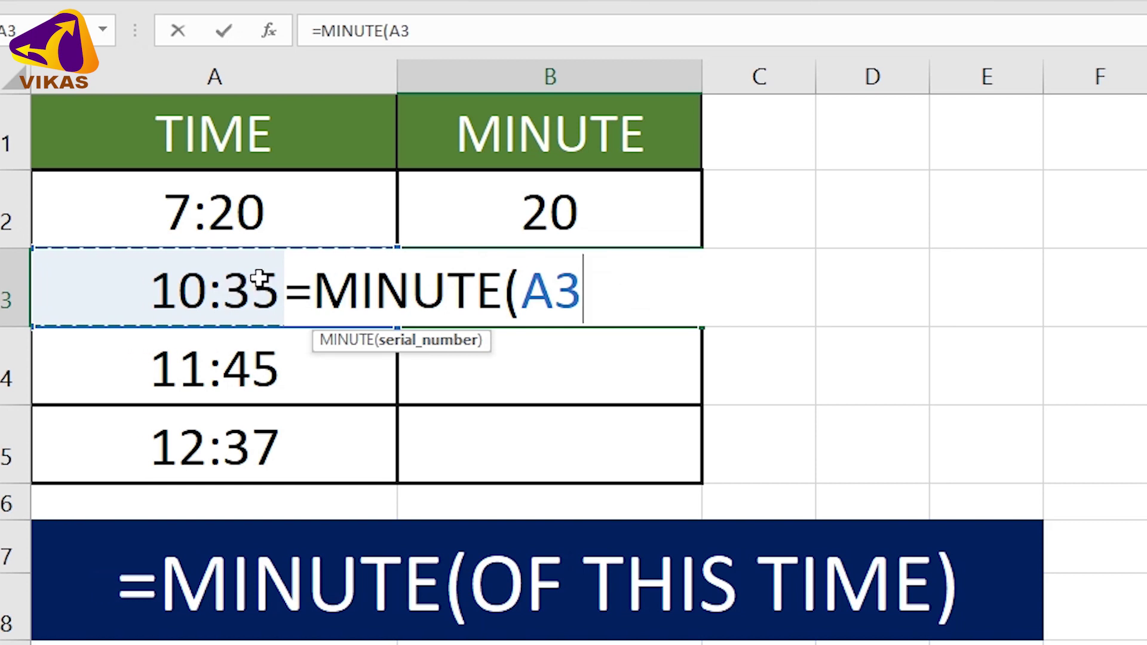
text())
key(Return)
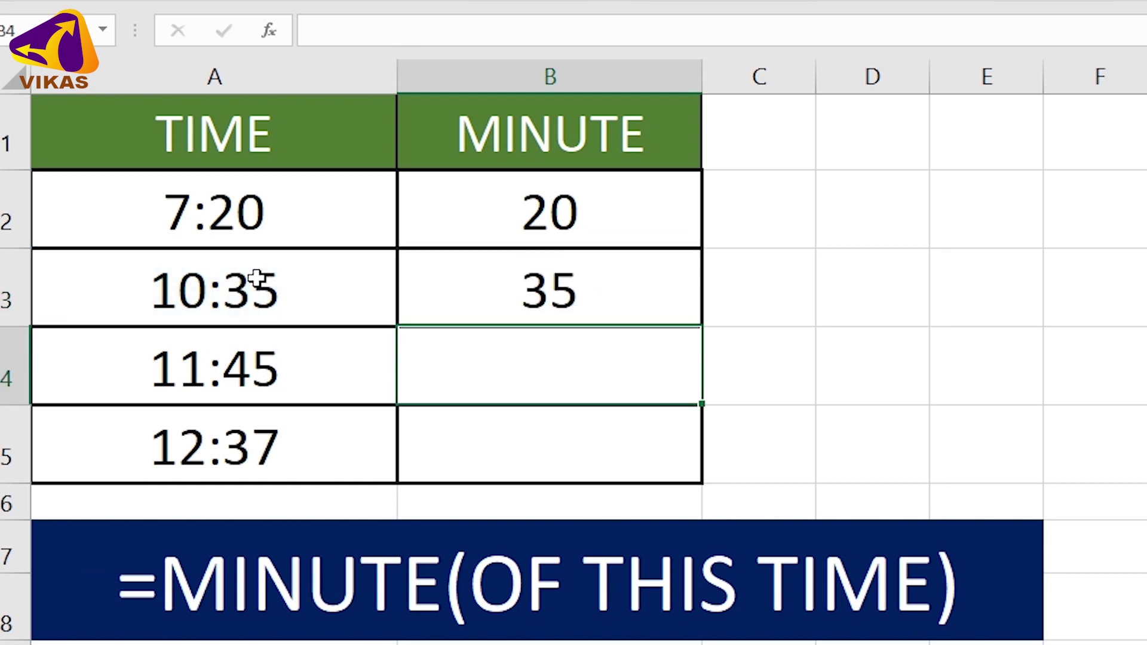
click(669, 280)
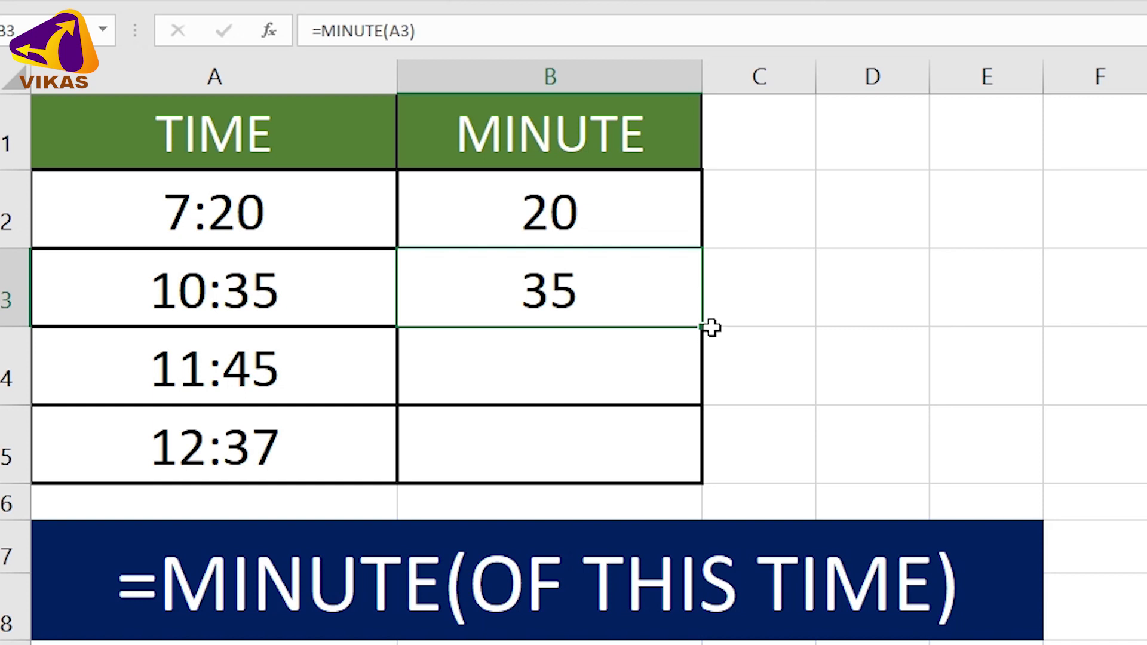
drag(701, 339, 704, 478)
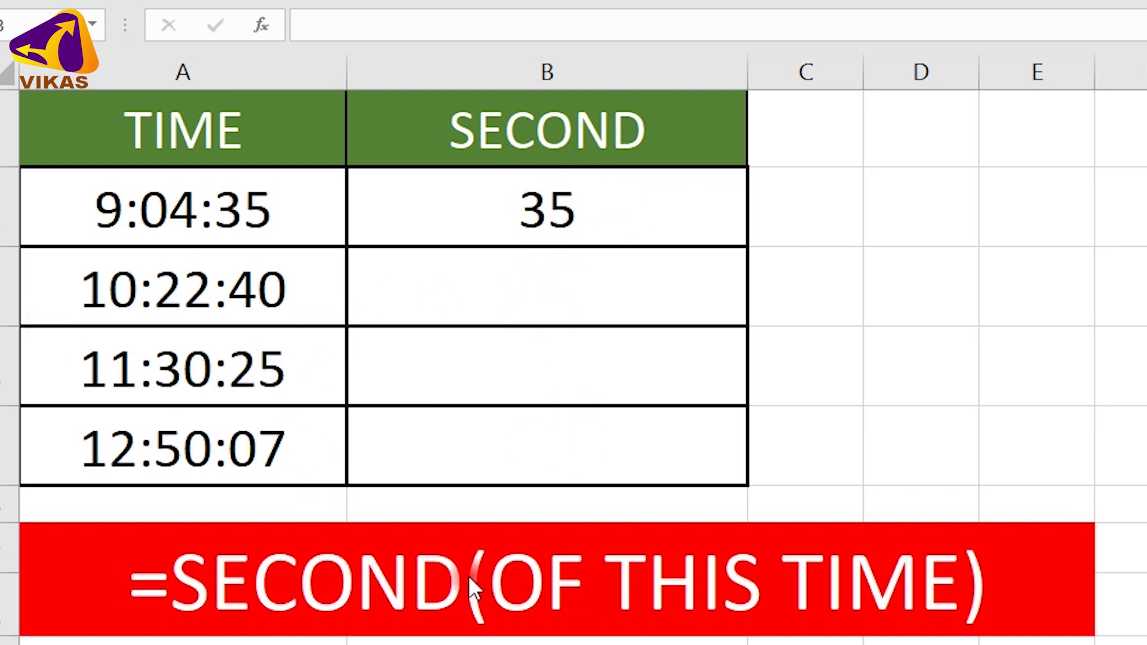
- Enter =SECOND(A3) in cell B3 of the SECOND column and fill the formula down through B5
click(546, 296)
double_click(508, 294)
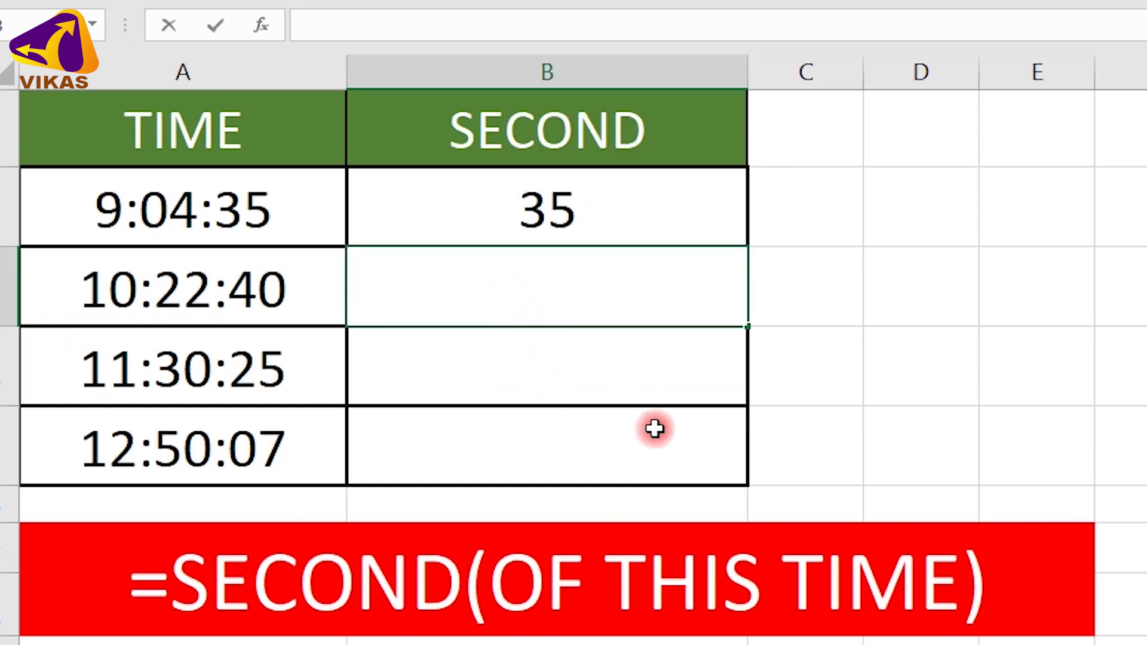
text(=)
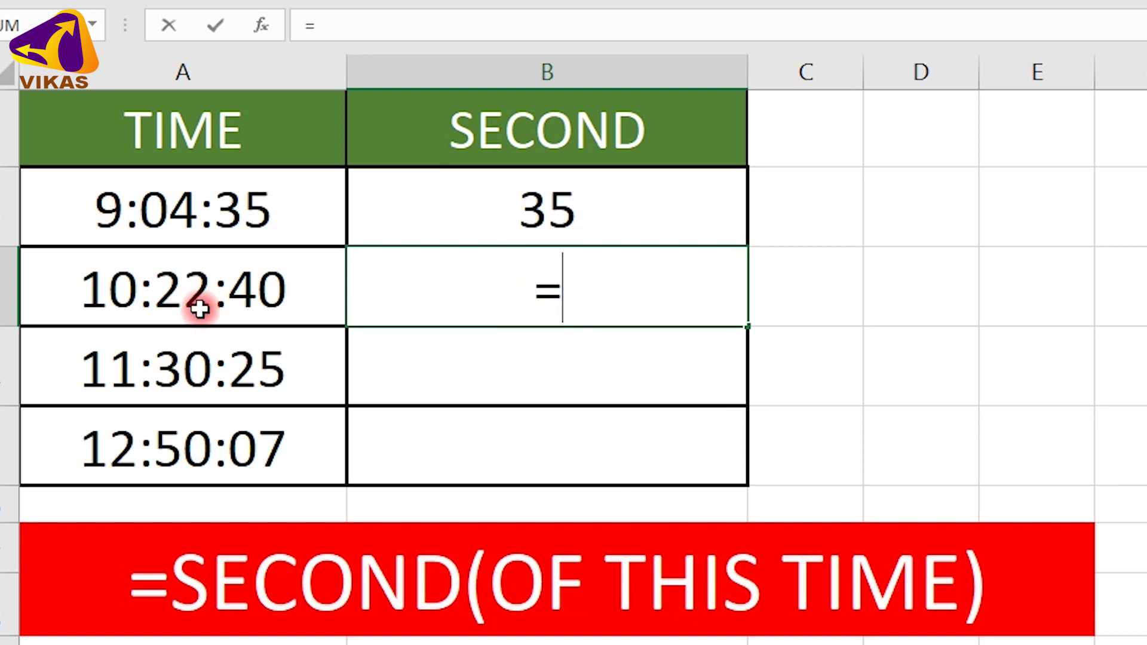
text(S)
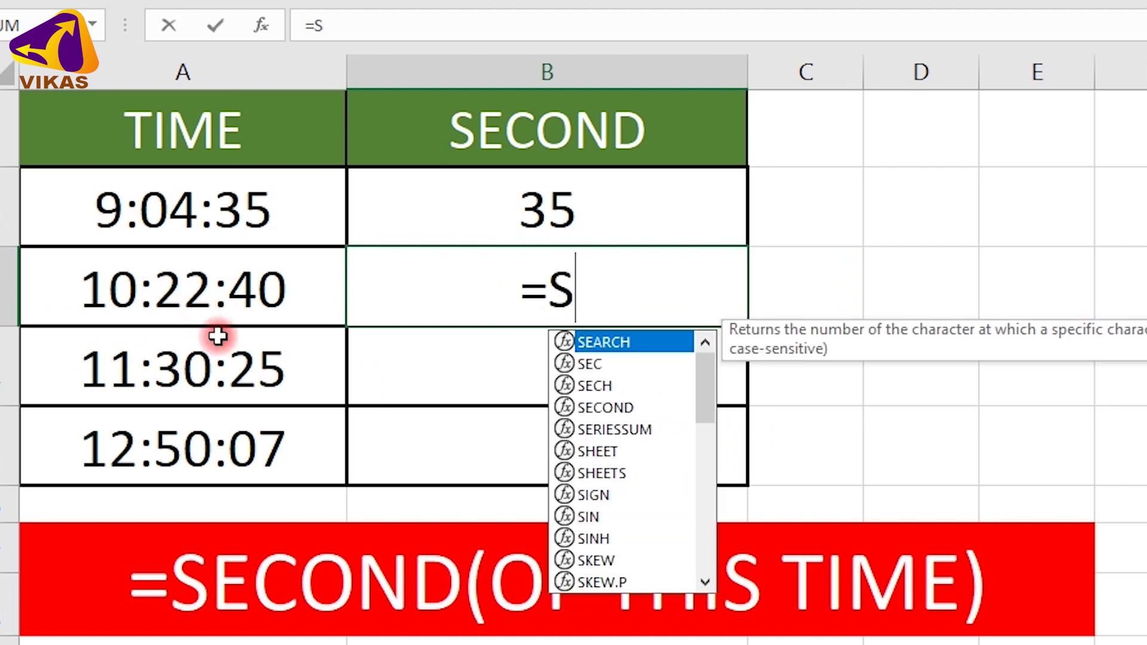
text(E)
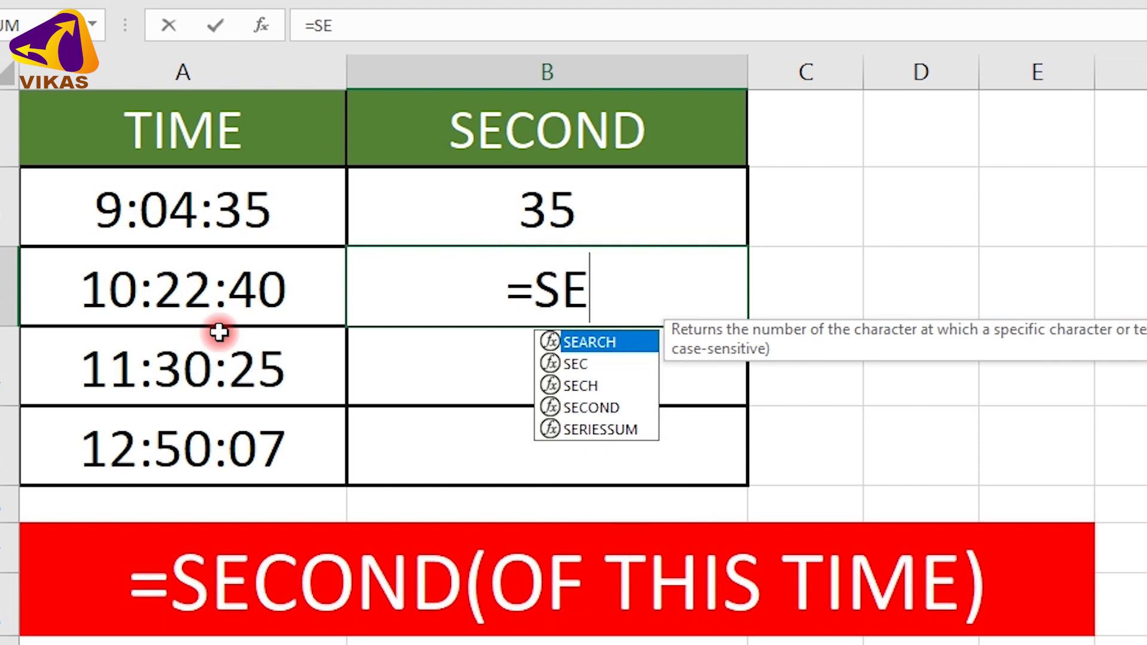
text(CON)
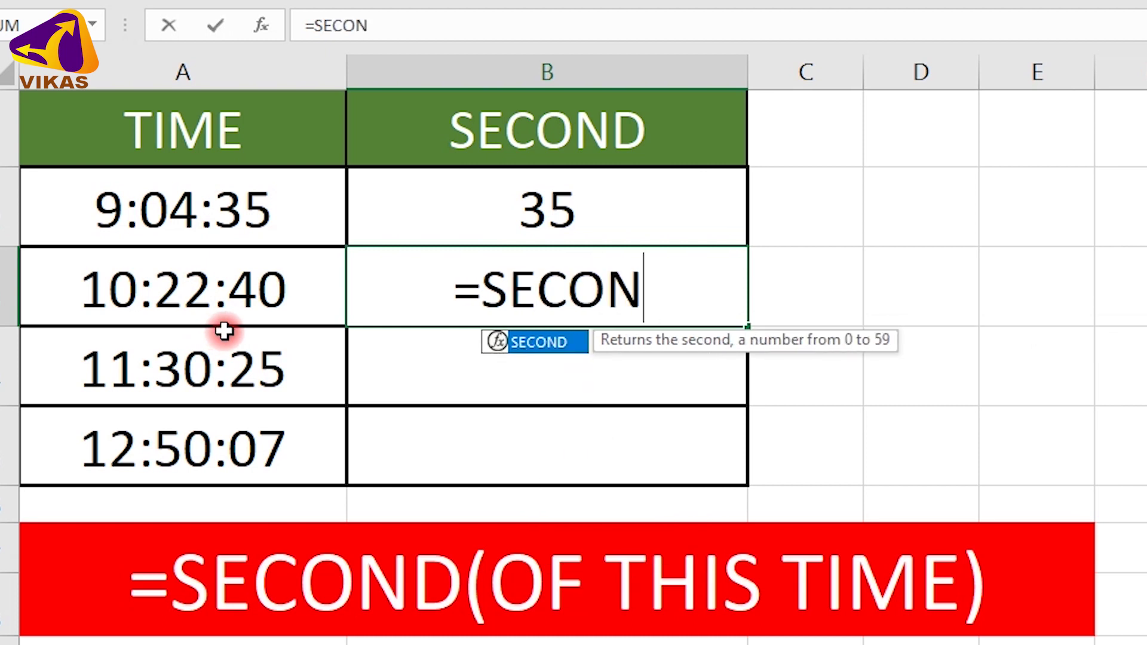
text(D)
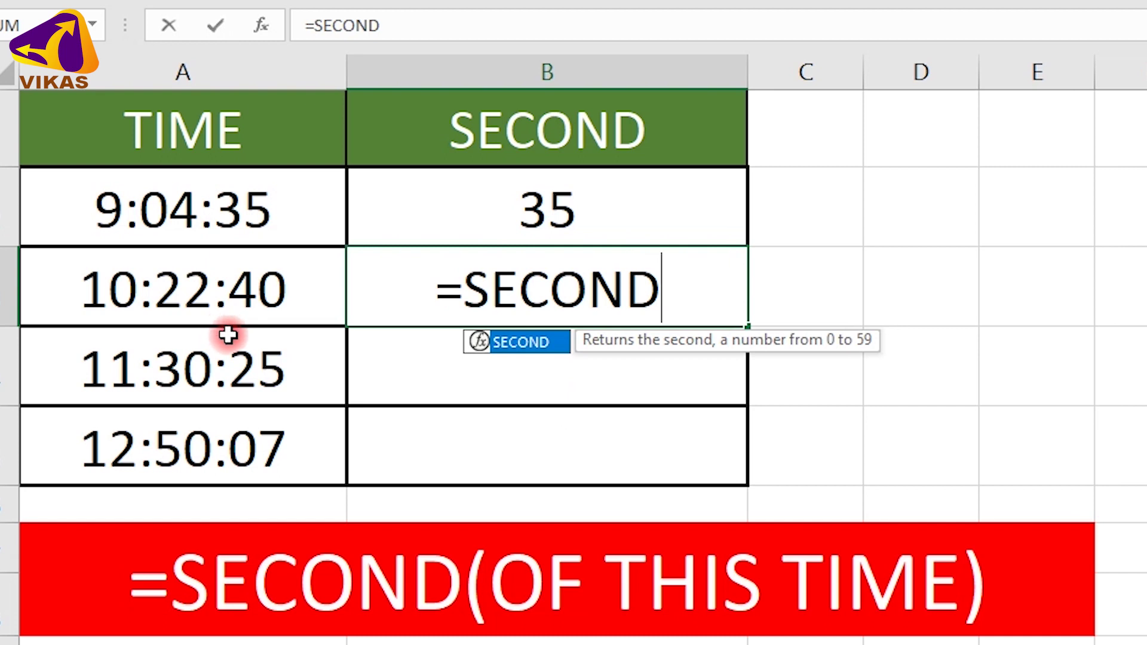
text(()
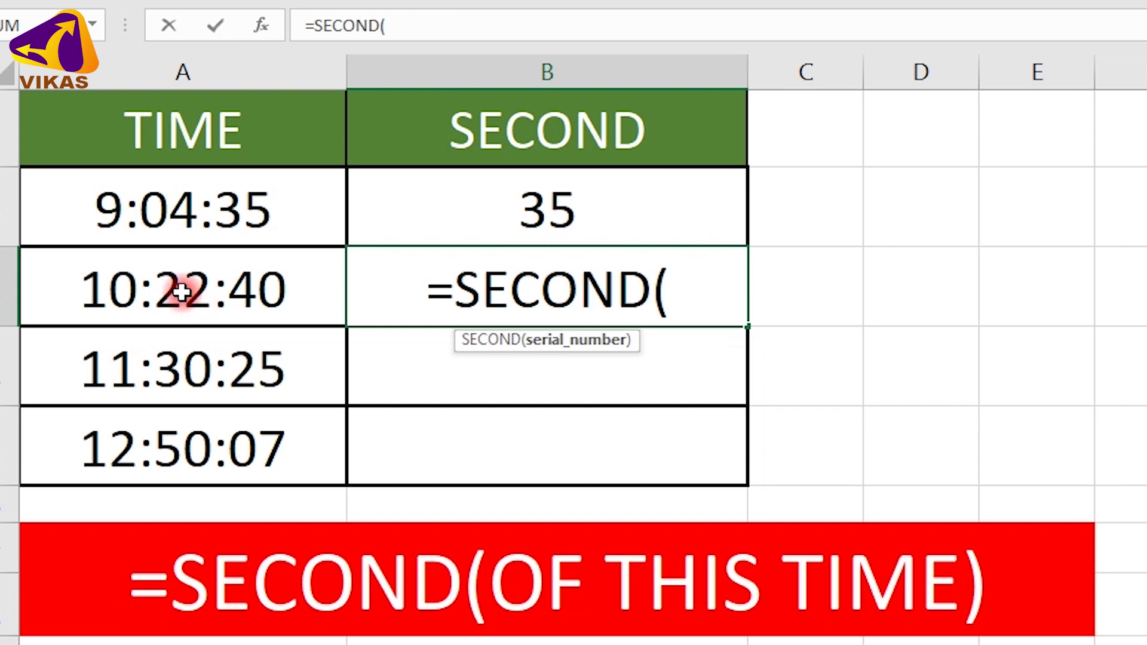
click(239, 298)
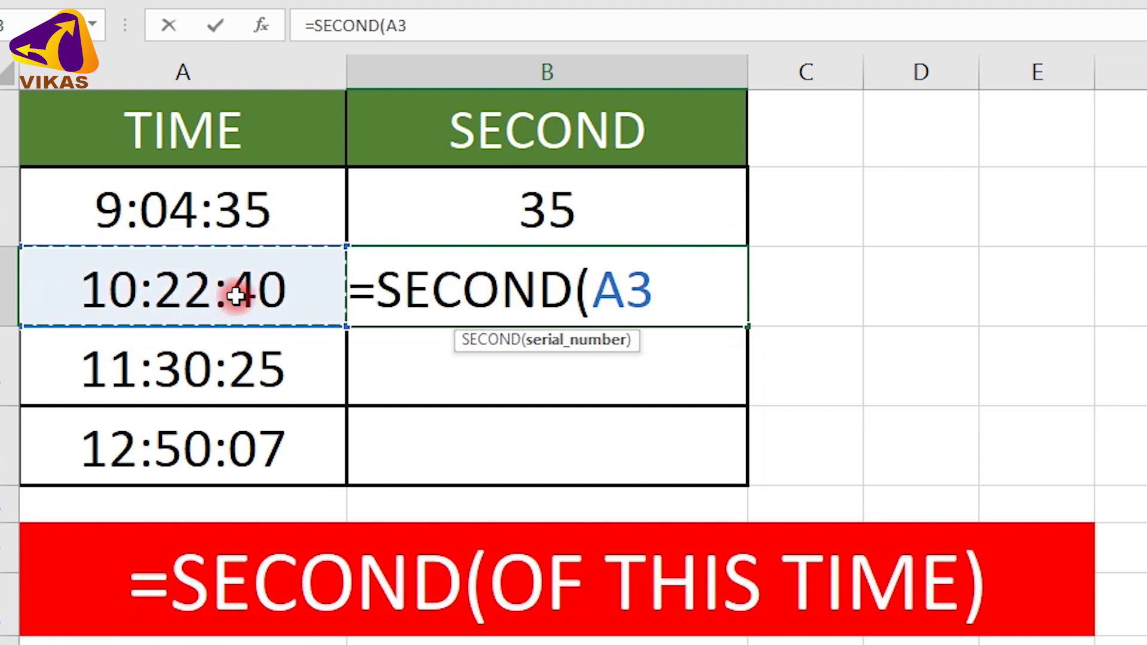
text())
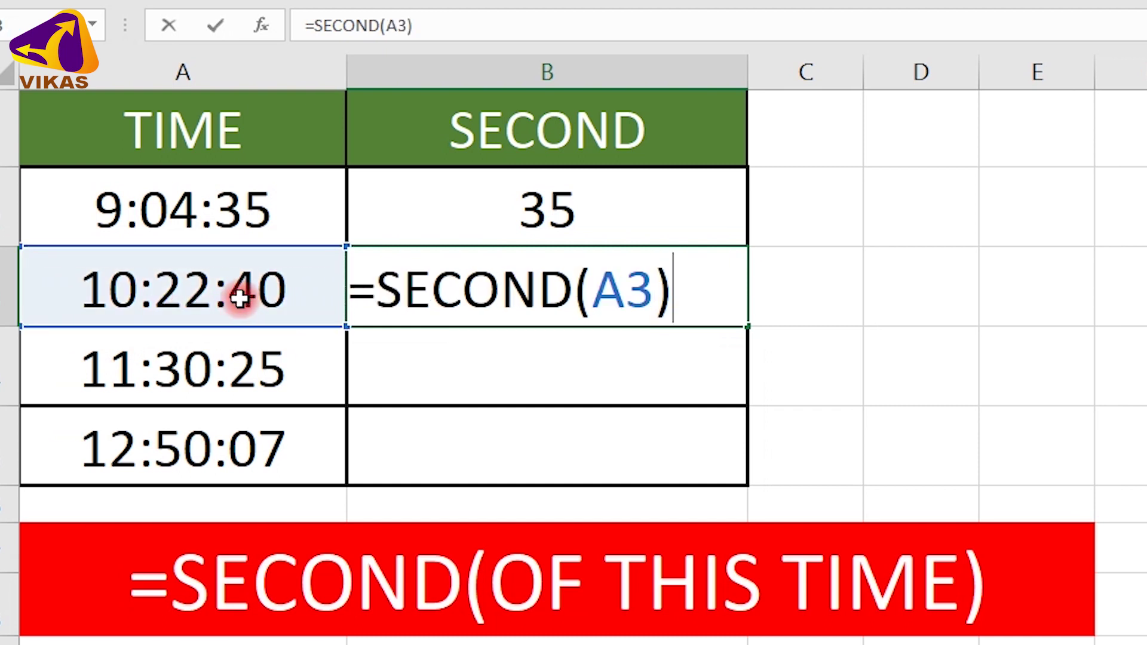
key(Return)
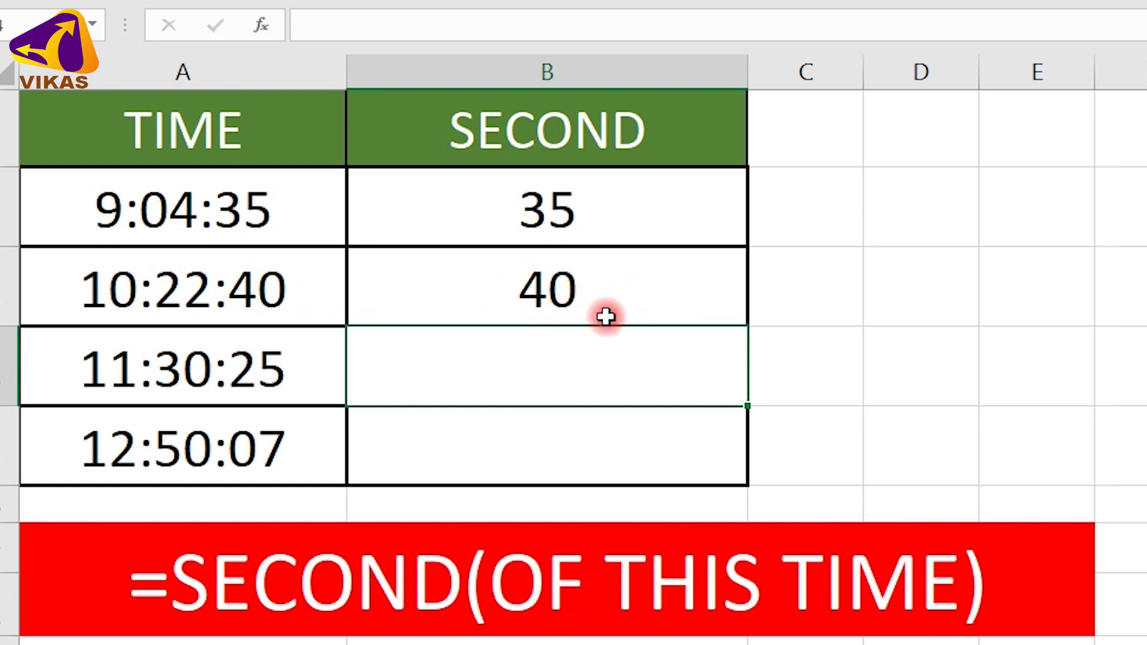
click(694, 305)
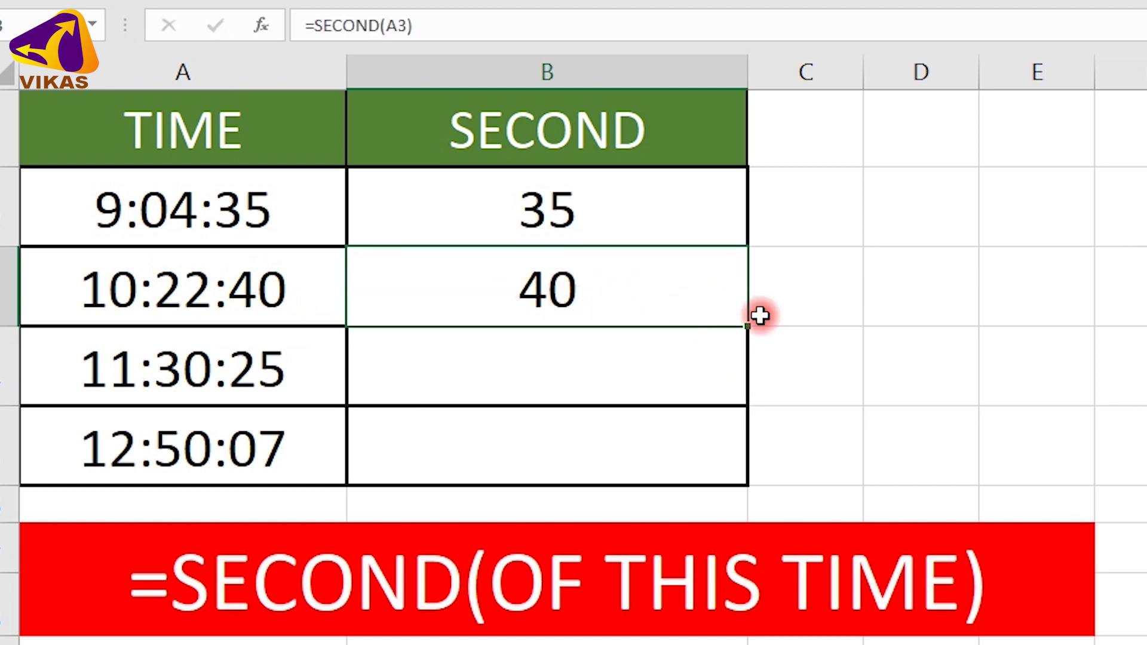
drag(747, 342, 745, 464)
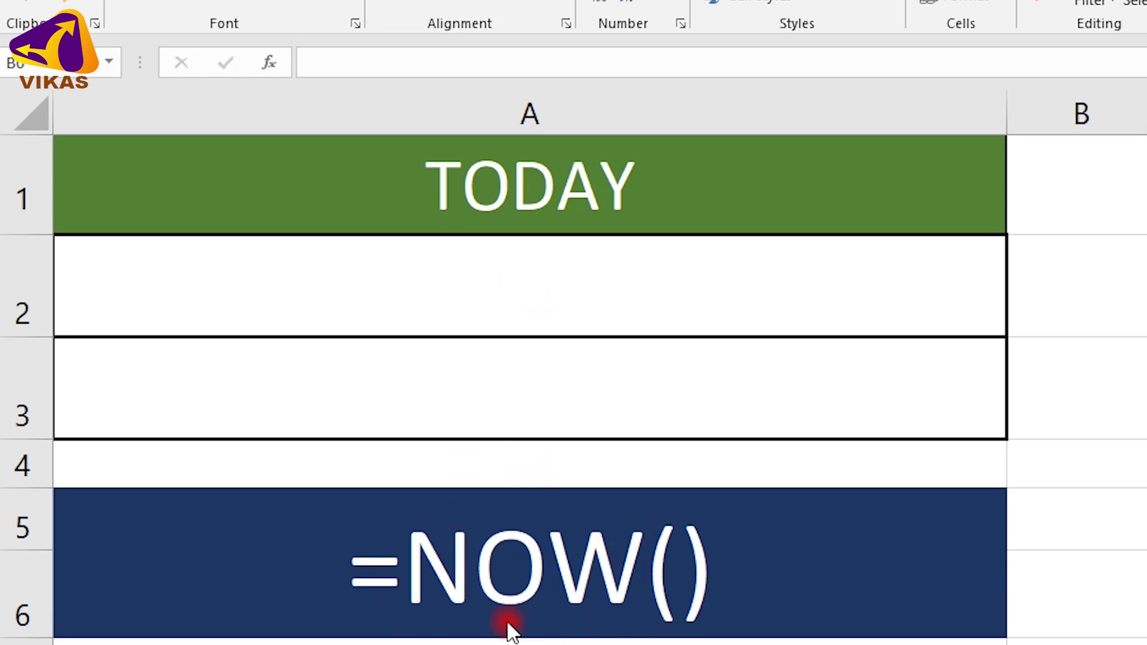
- Enter =NOW() in cell A2 above the =NOW() banner to insert the current date and time
key(Escape)
double_click(453, 294)
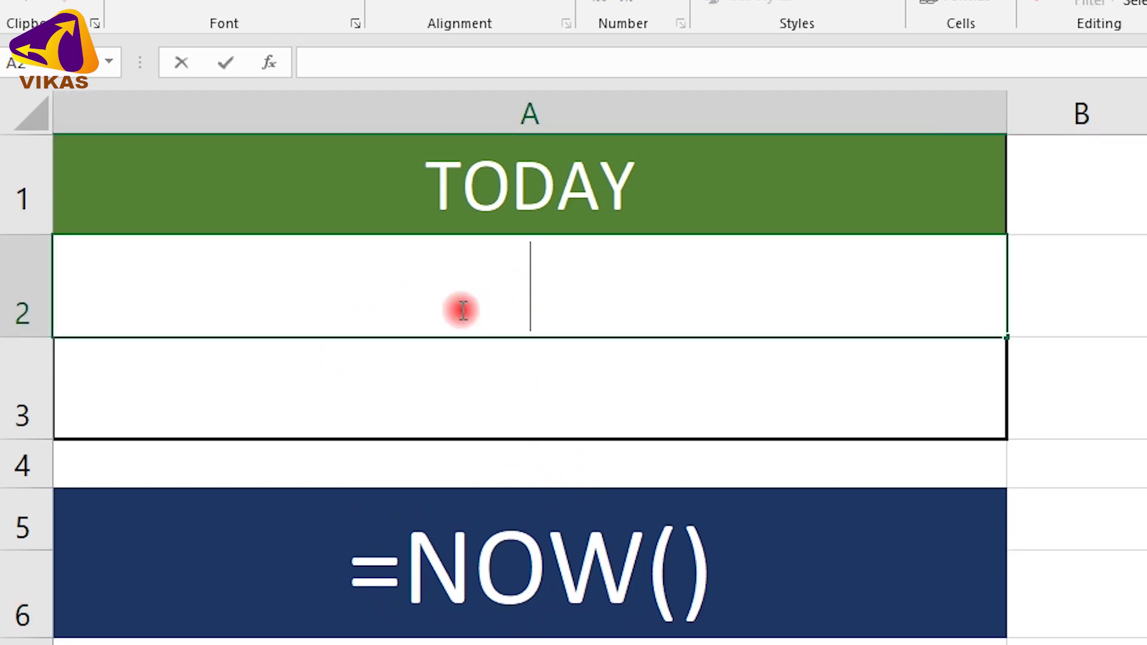
text(=)
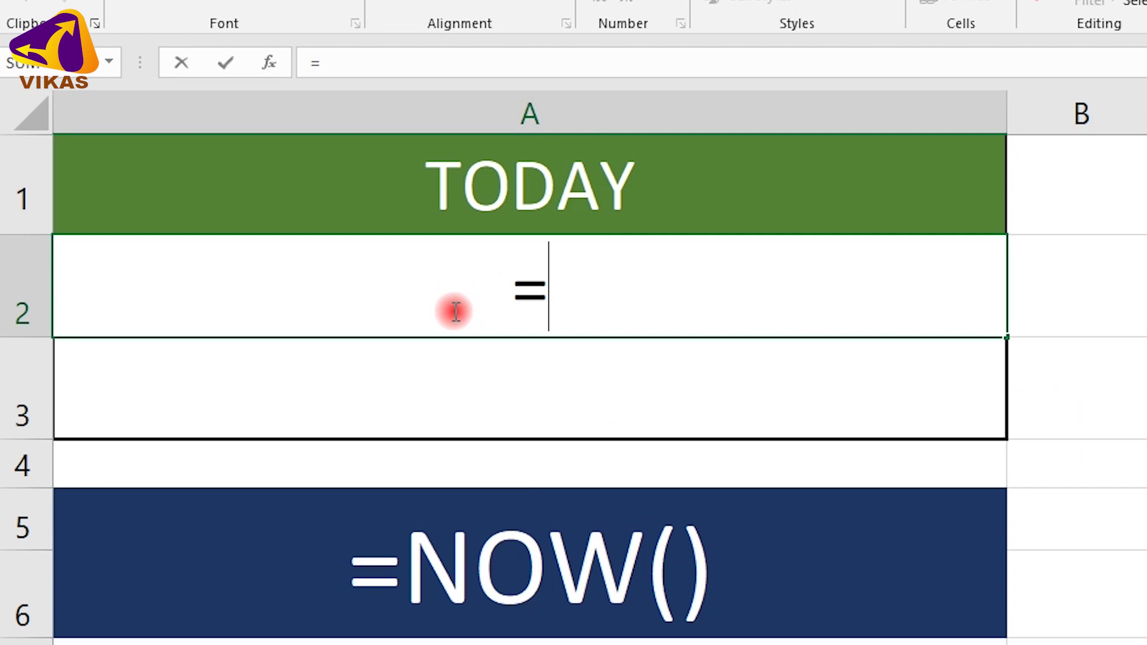
text(NO)
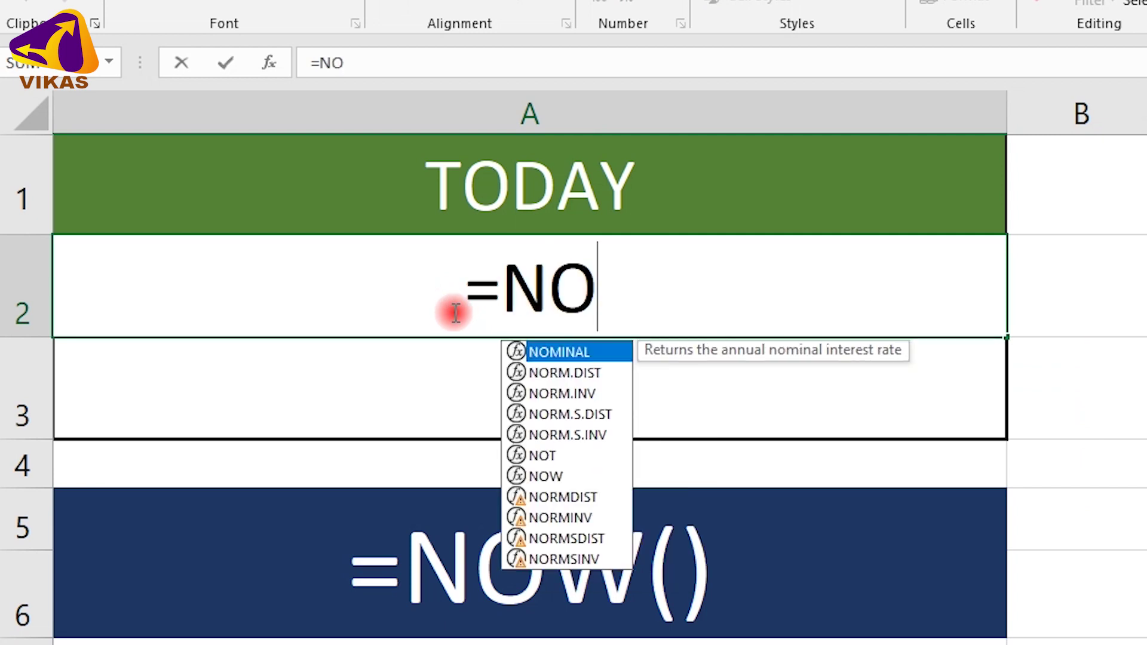
text(W)
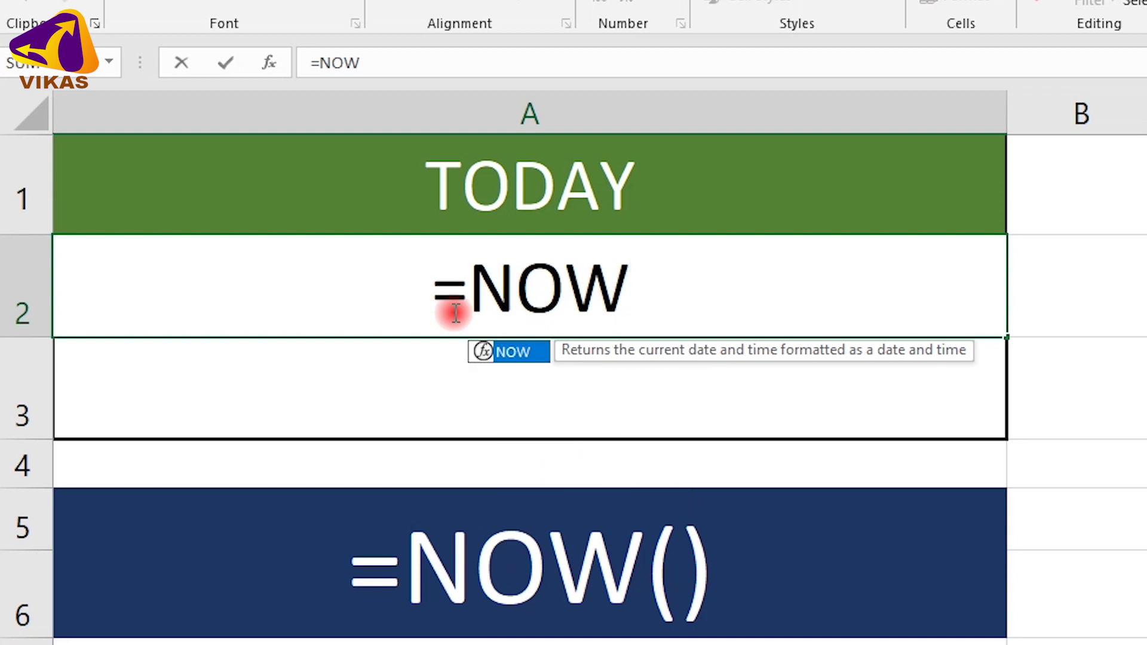
text((()
key(BackSpace)
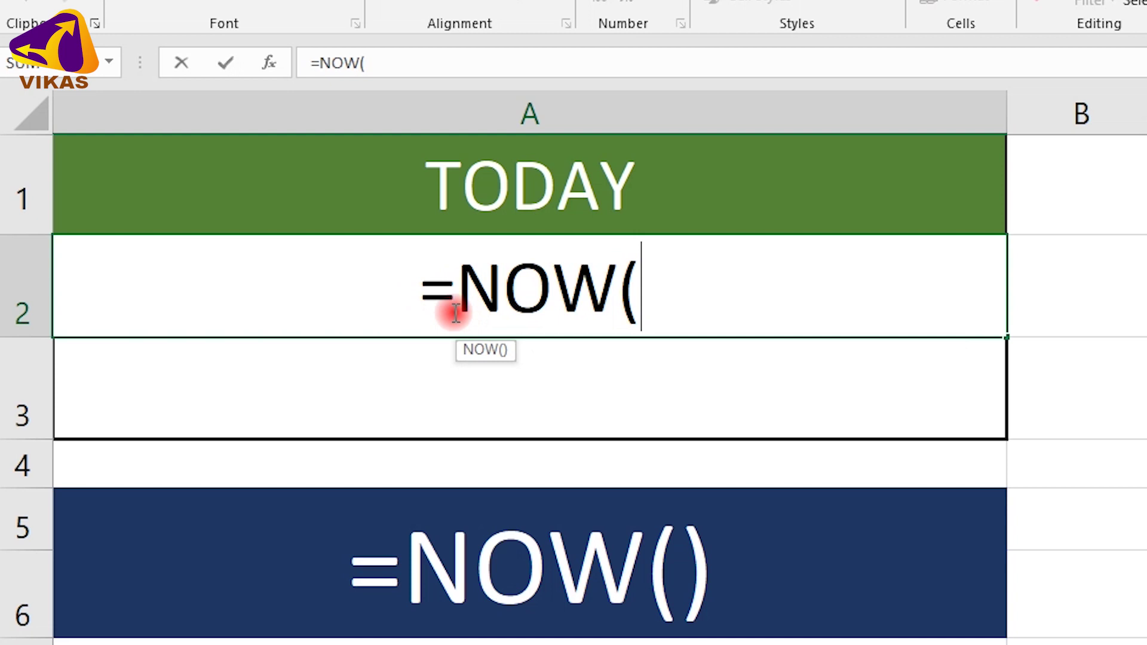
text())
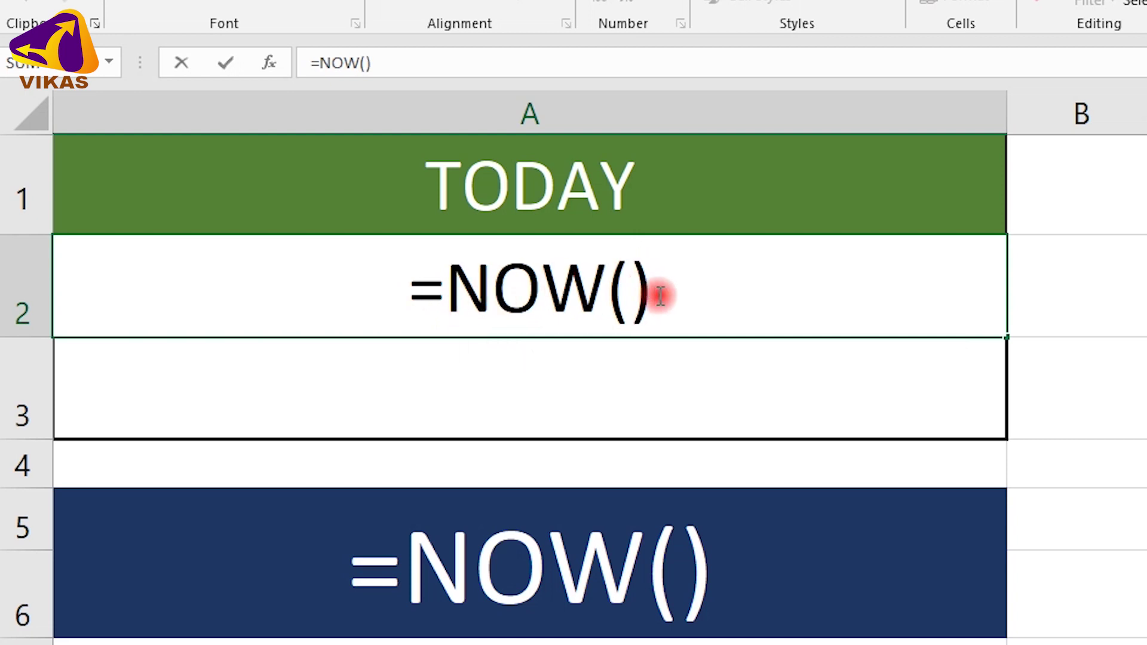
key(Return)
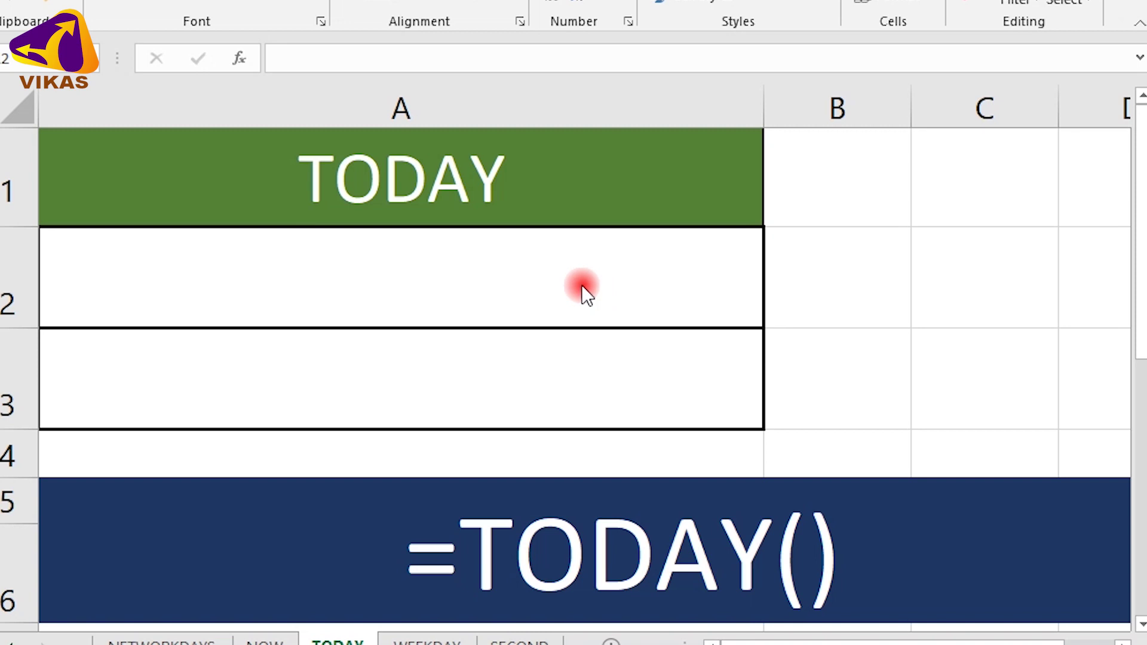
- Enter =TODAY() in cell A2 of the TODAY sheet to insert the current date
double_click(420, 271)
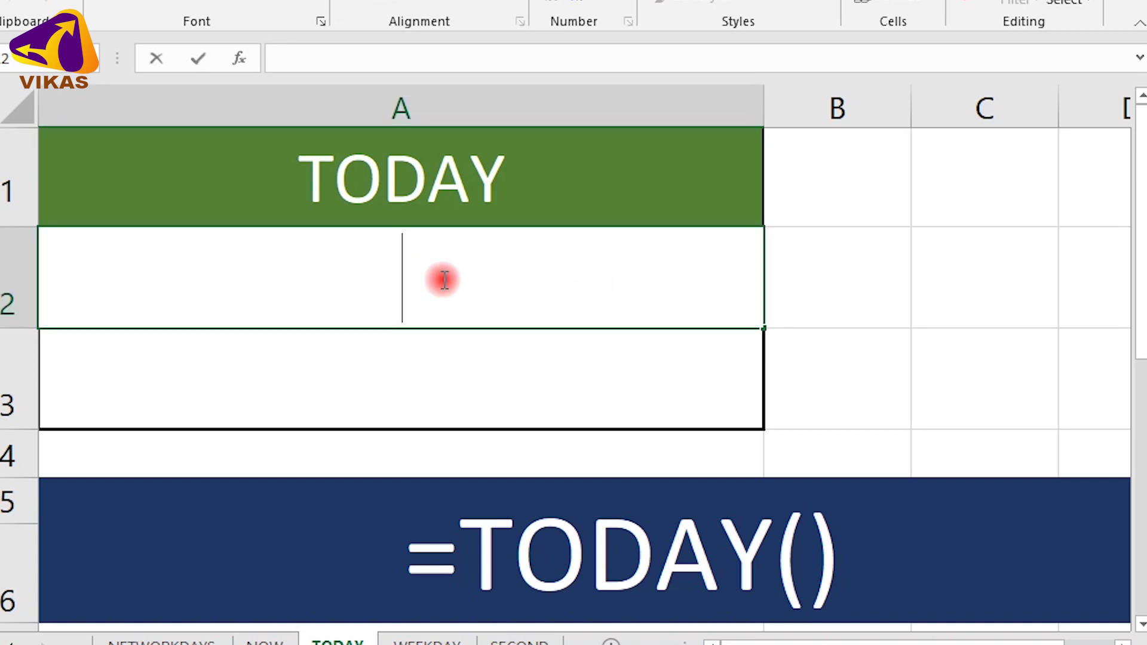
text(=)
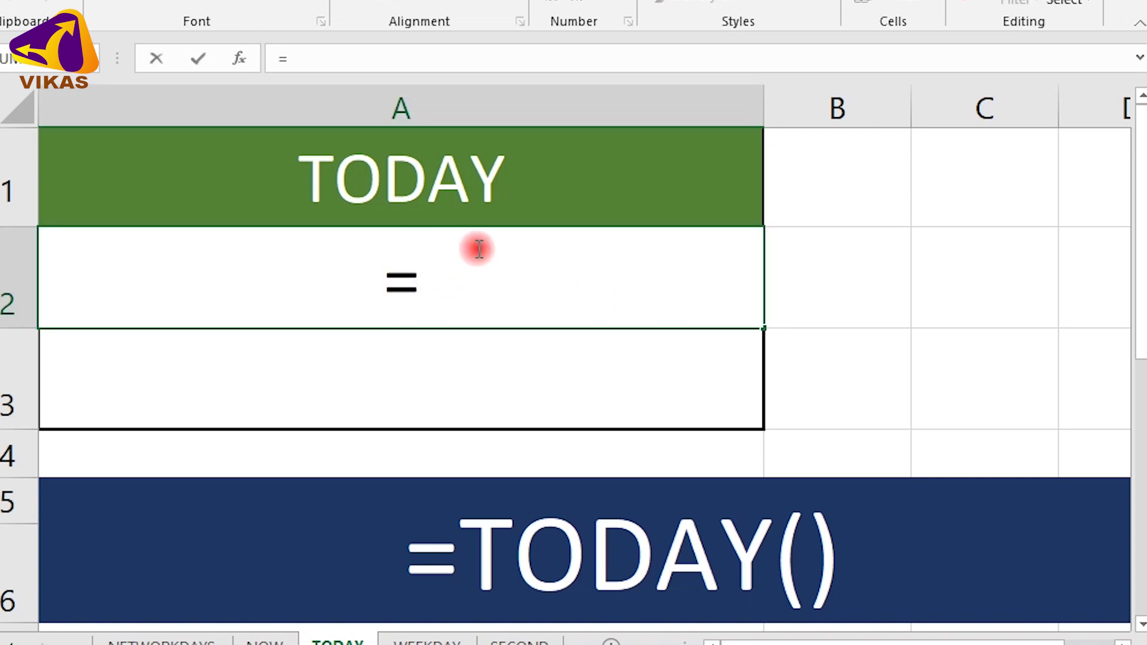
text(T)
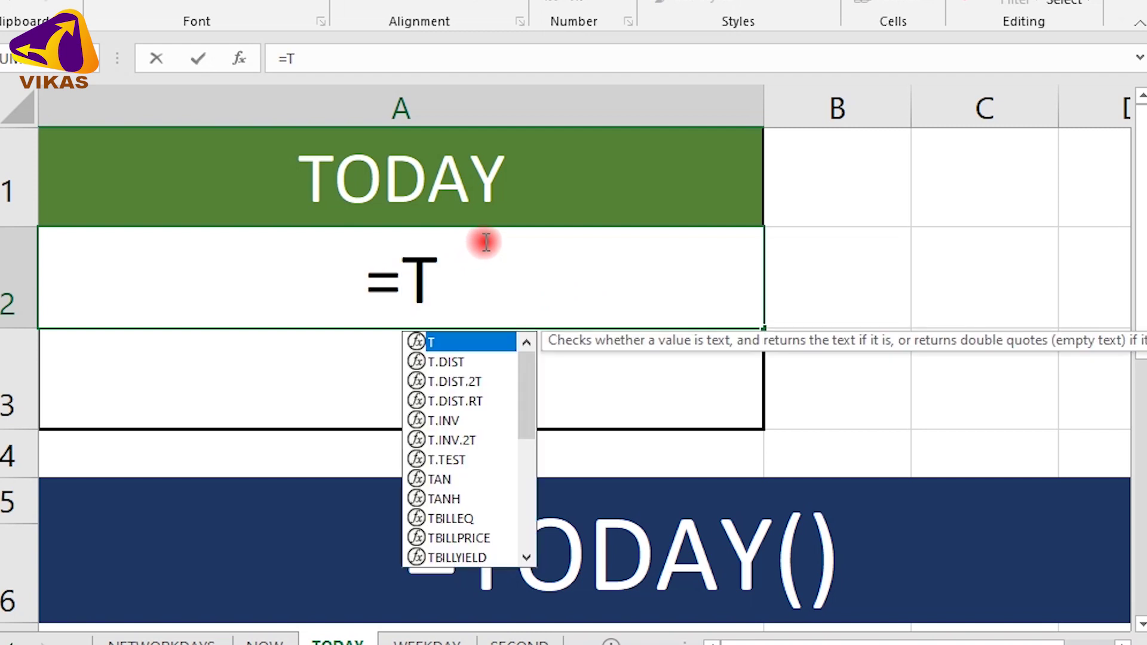
text(O)
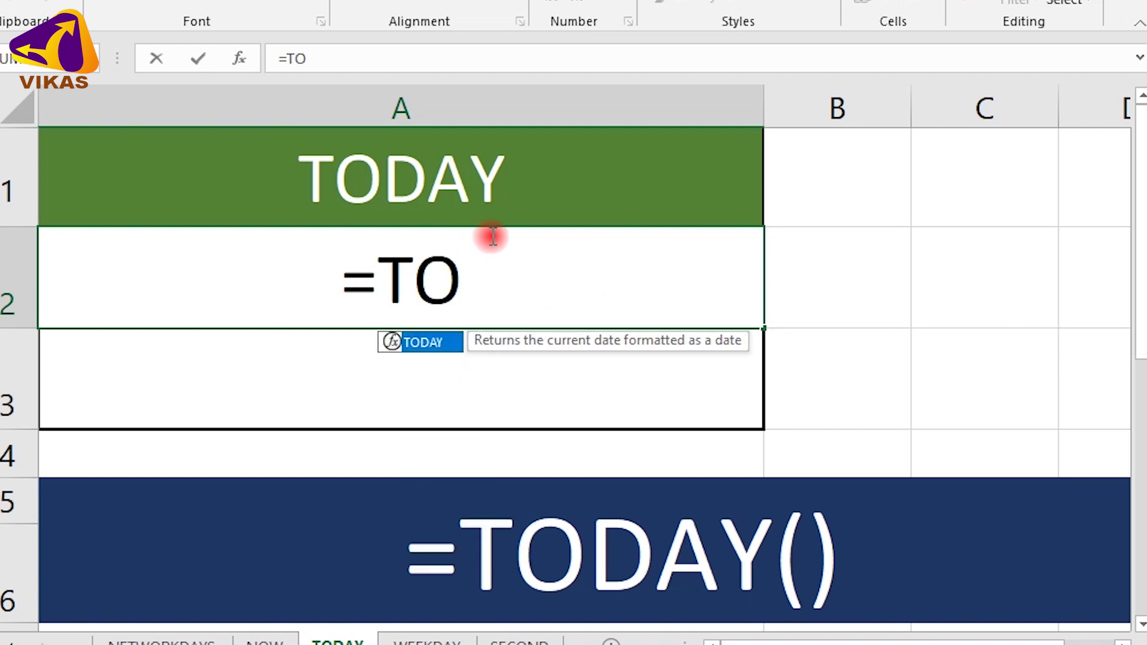
text(DAY)
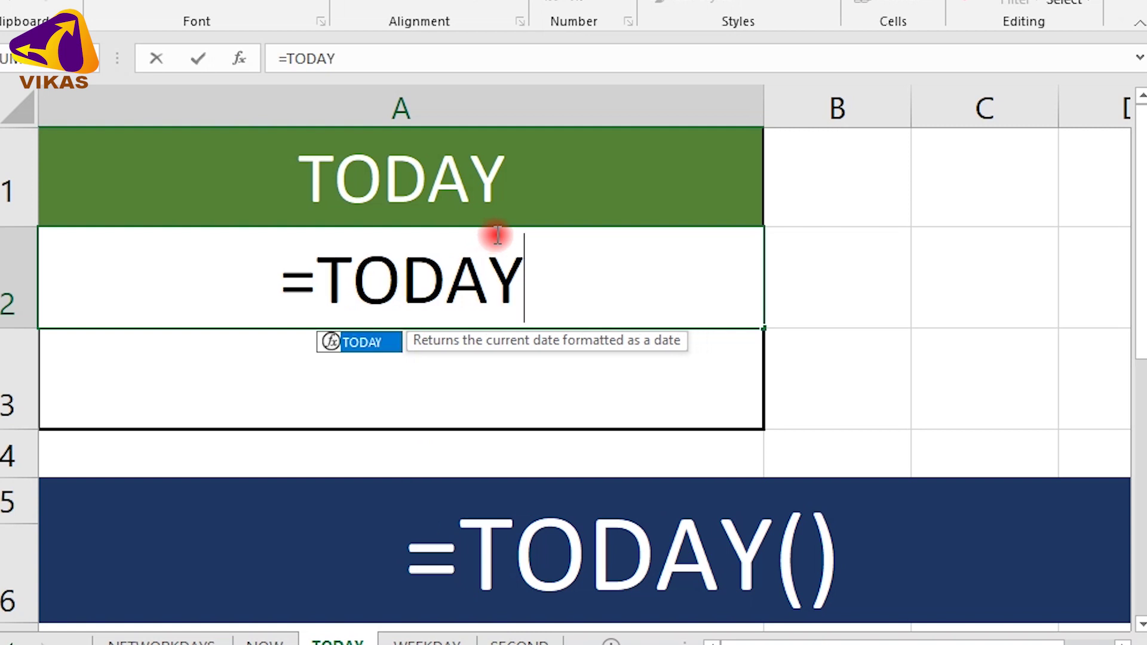
text(())
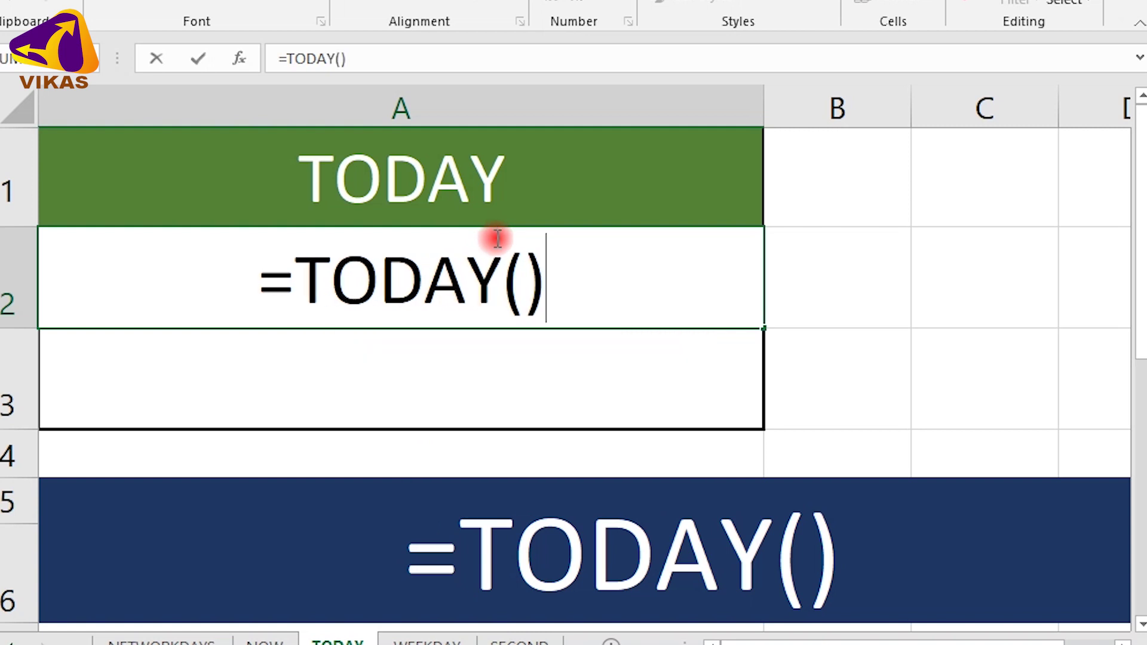
key(Return)
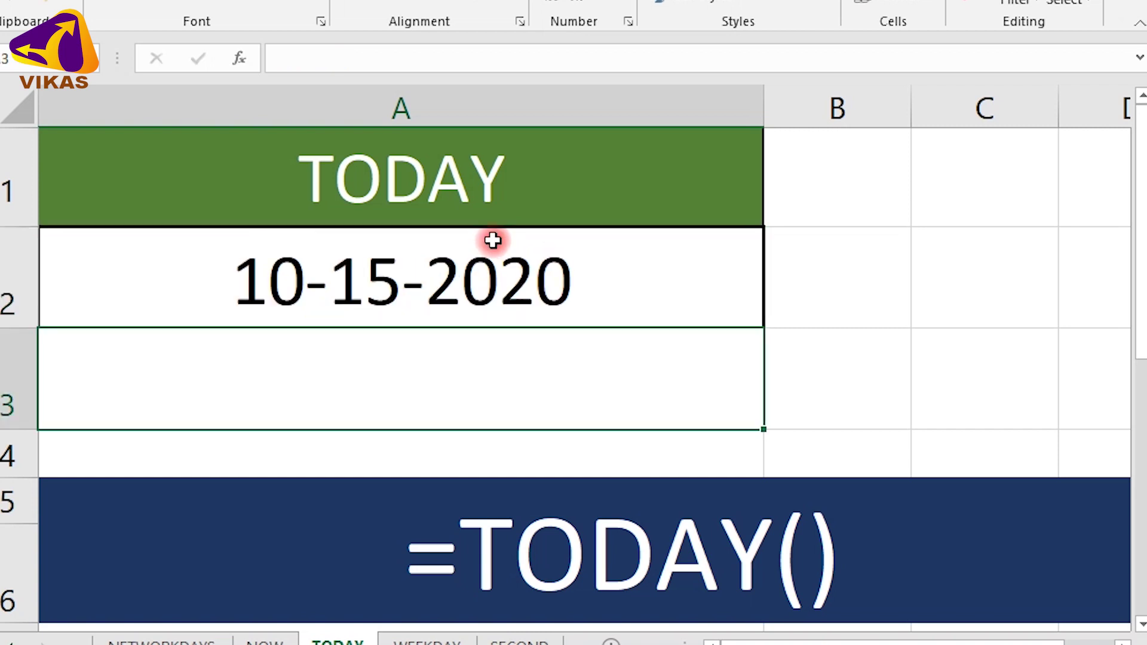